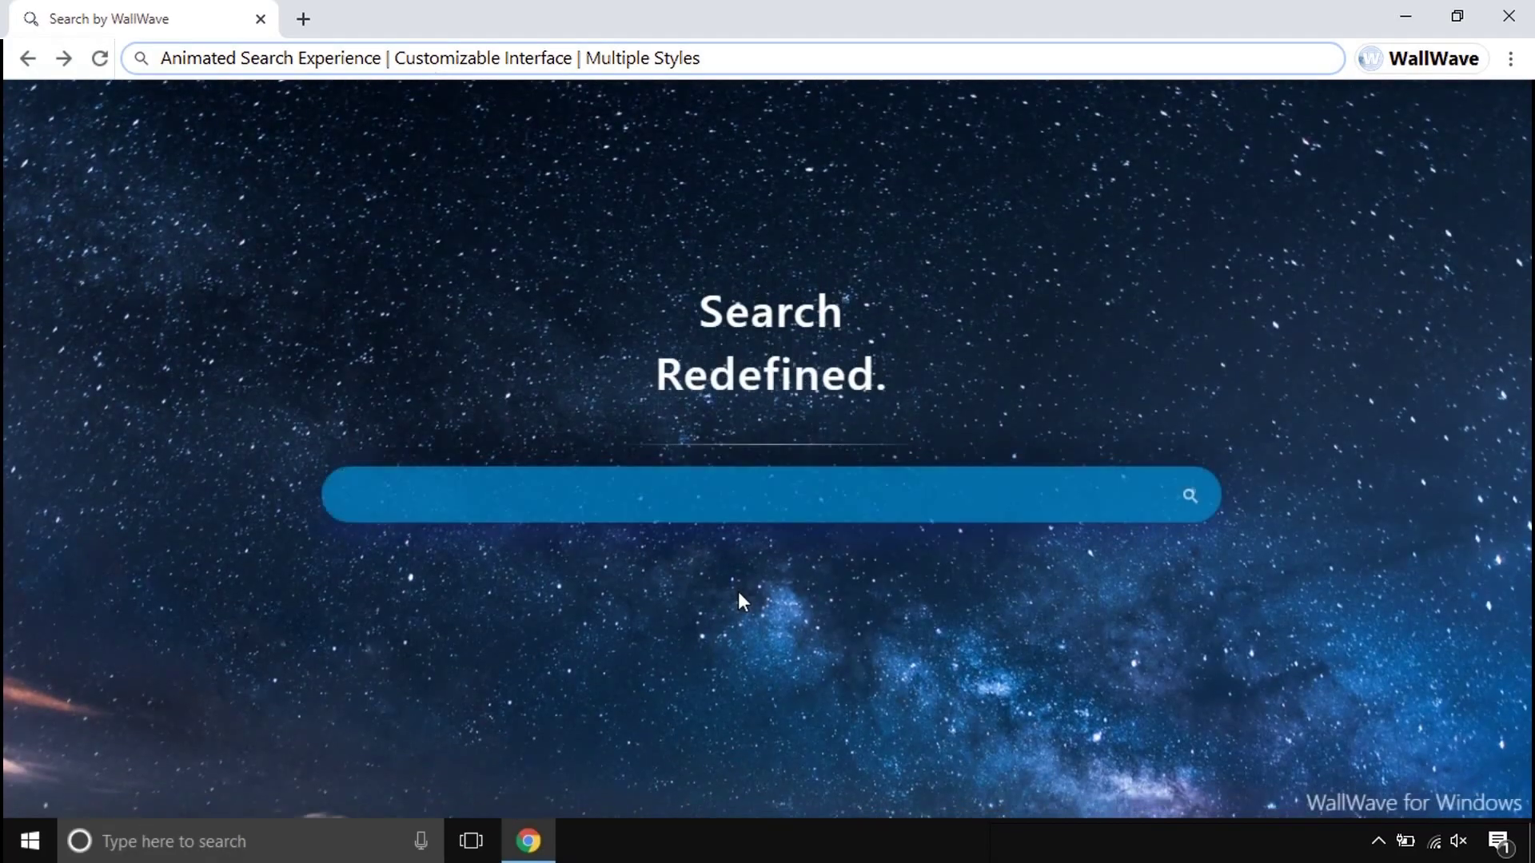
Search WallWave for 'how to make slime'.
click(683, 495)
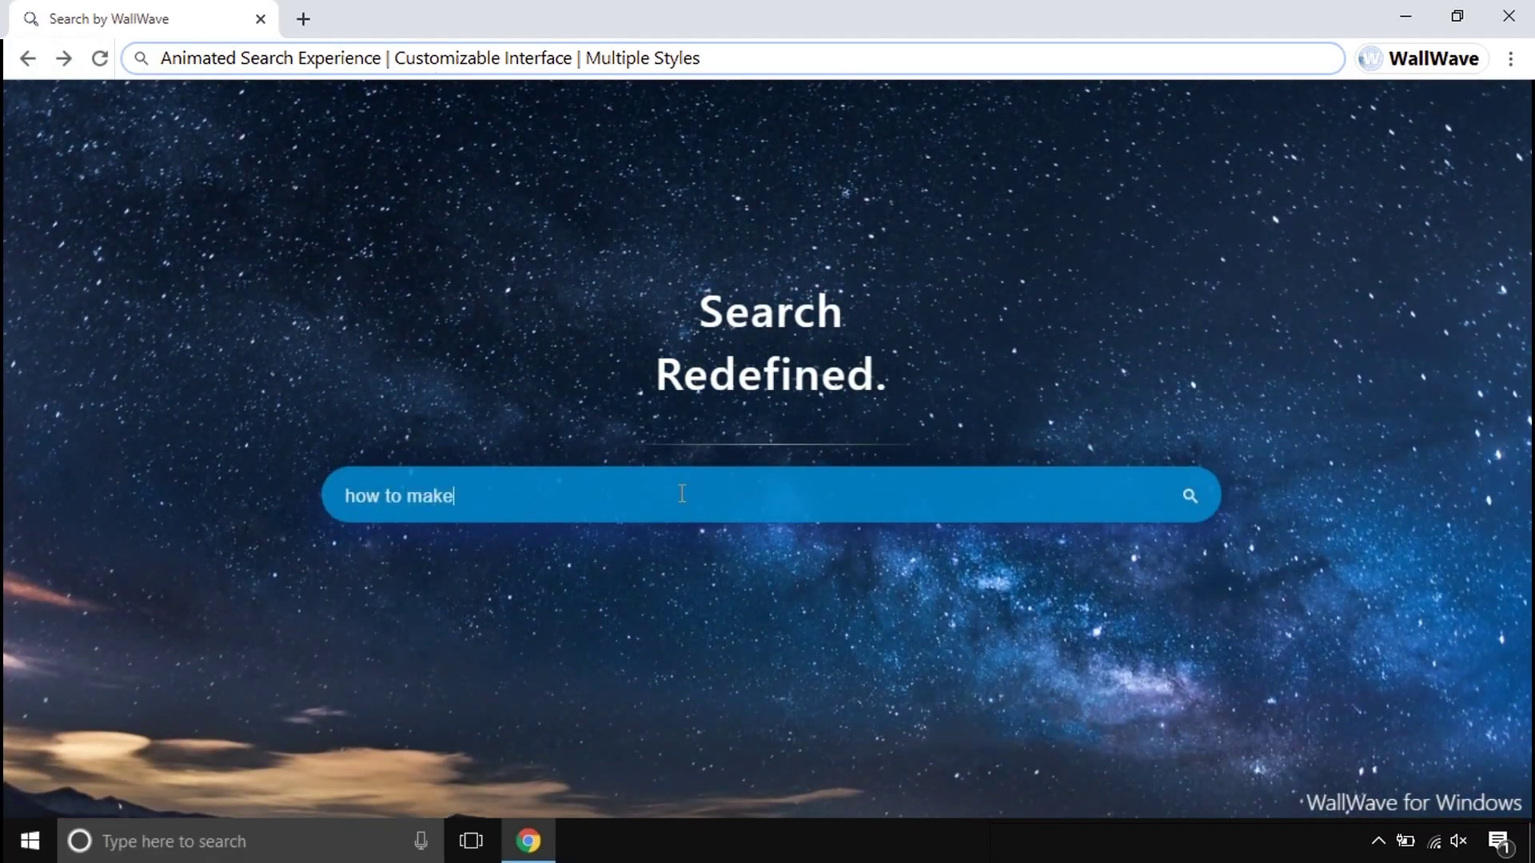
text(how to make slime)
key(Return)
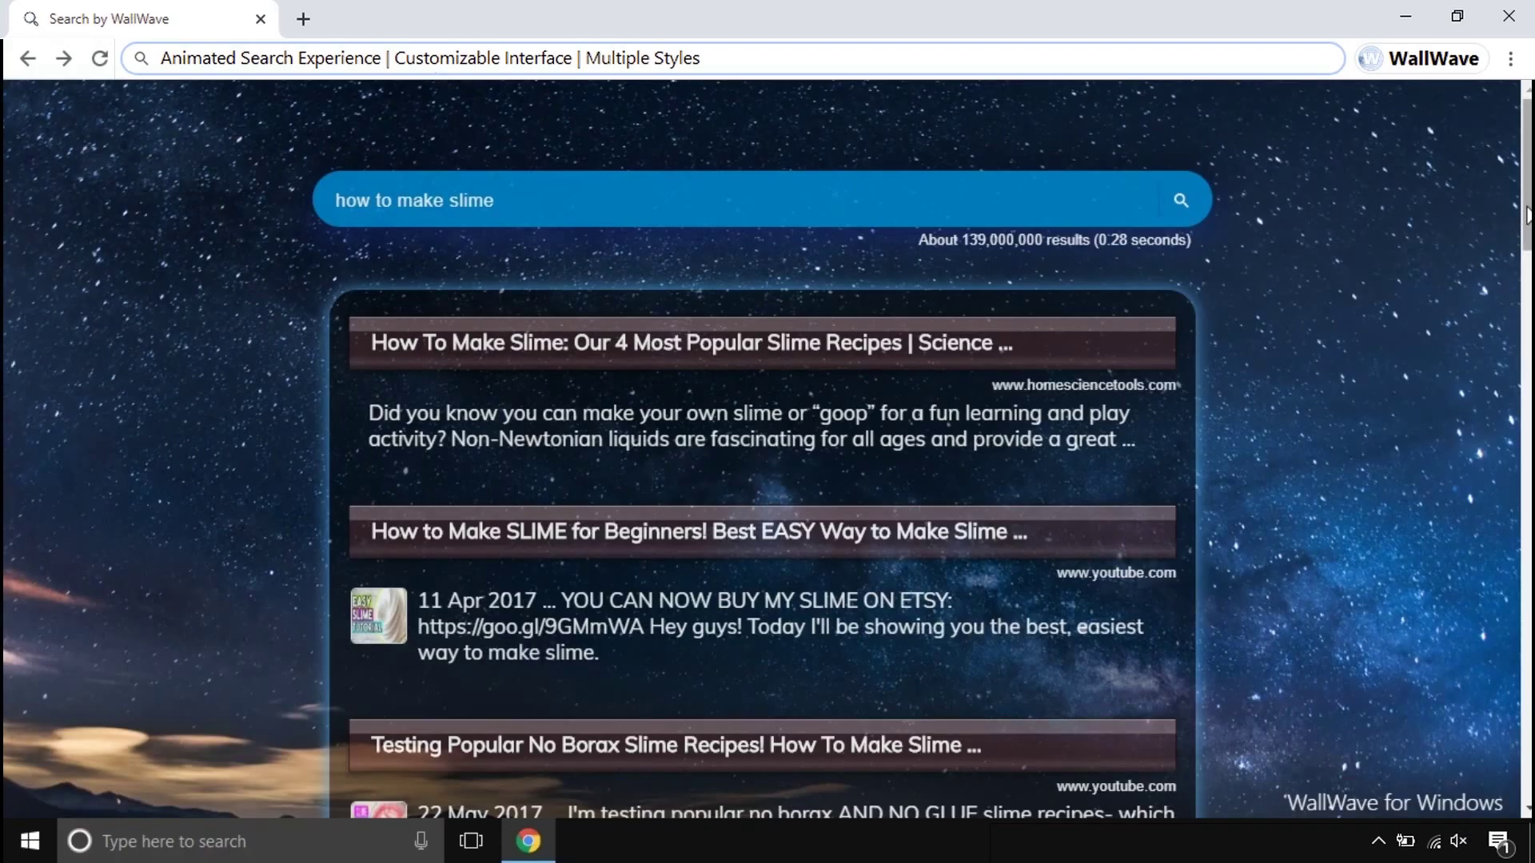
Scroll the search results and follow links through a couple of Wikipedia articles.
drag(1525, 216, 1518, 803)
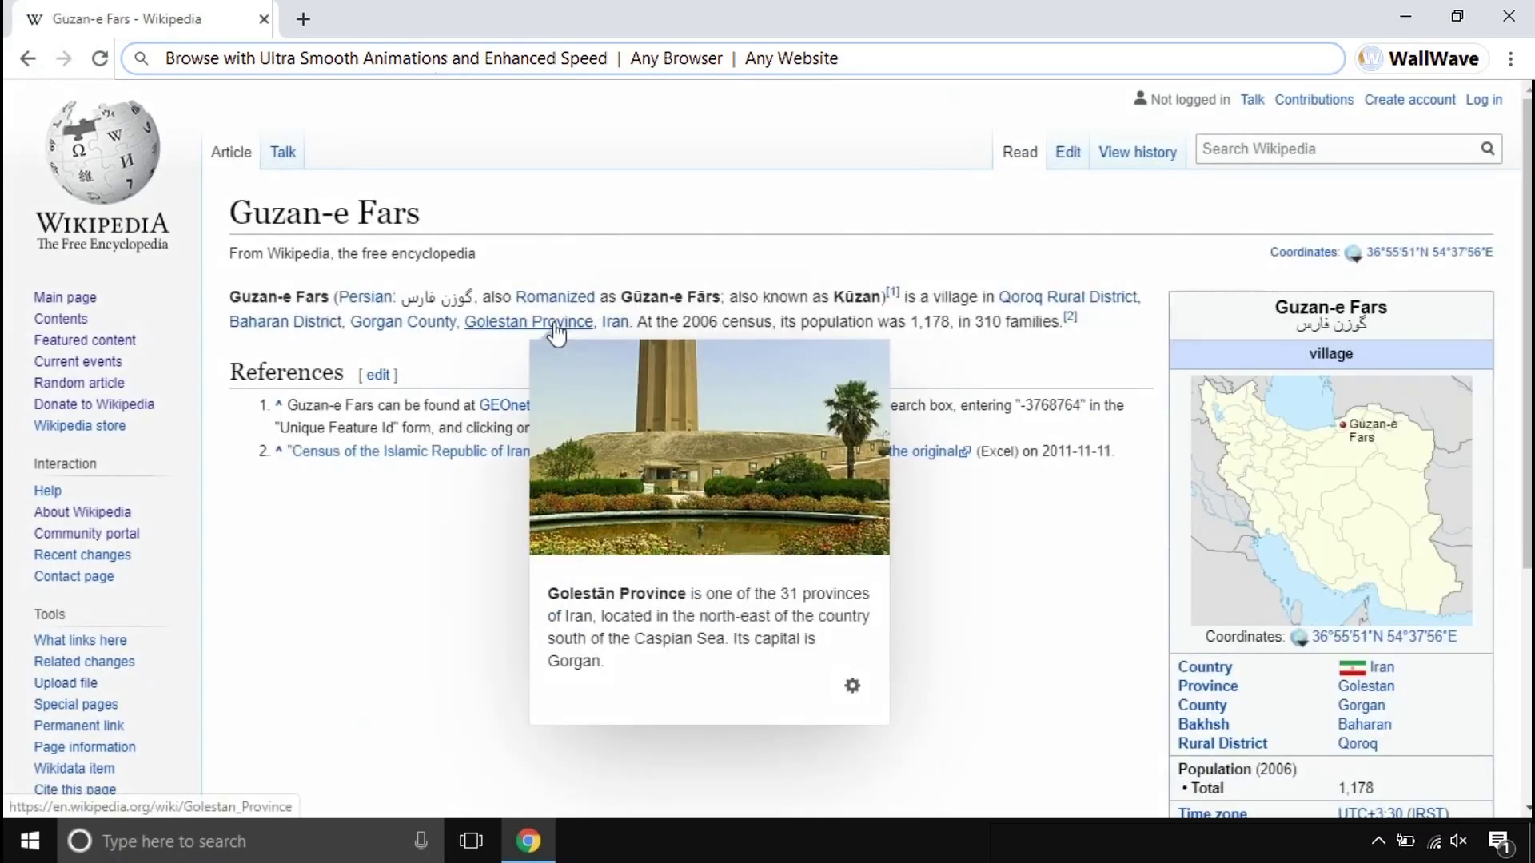
click(557, 324)
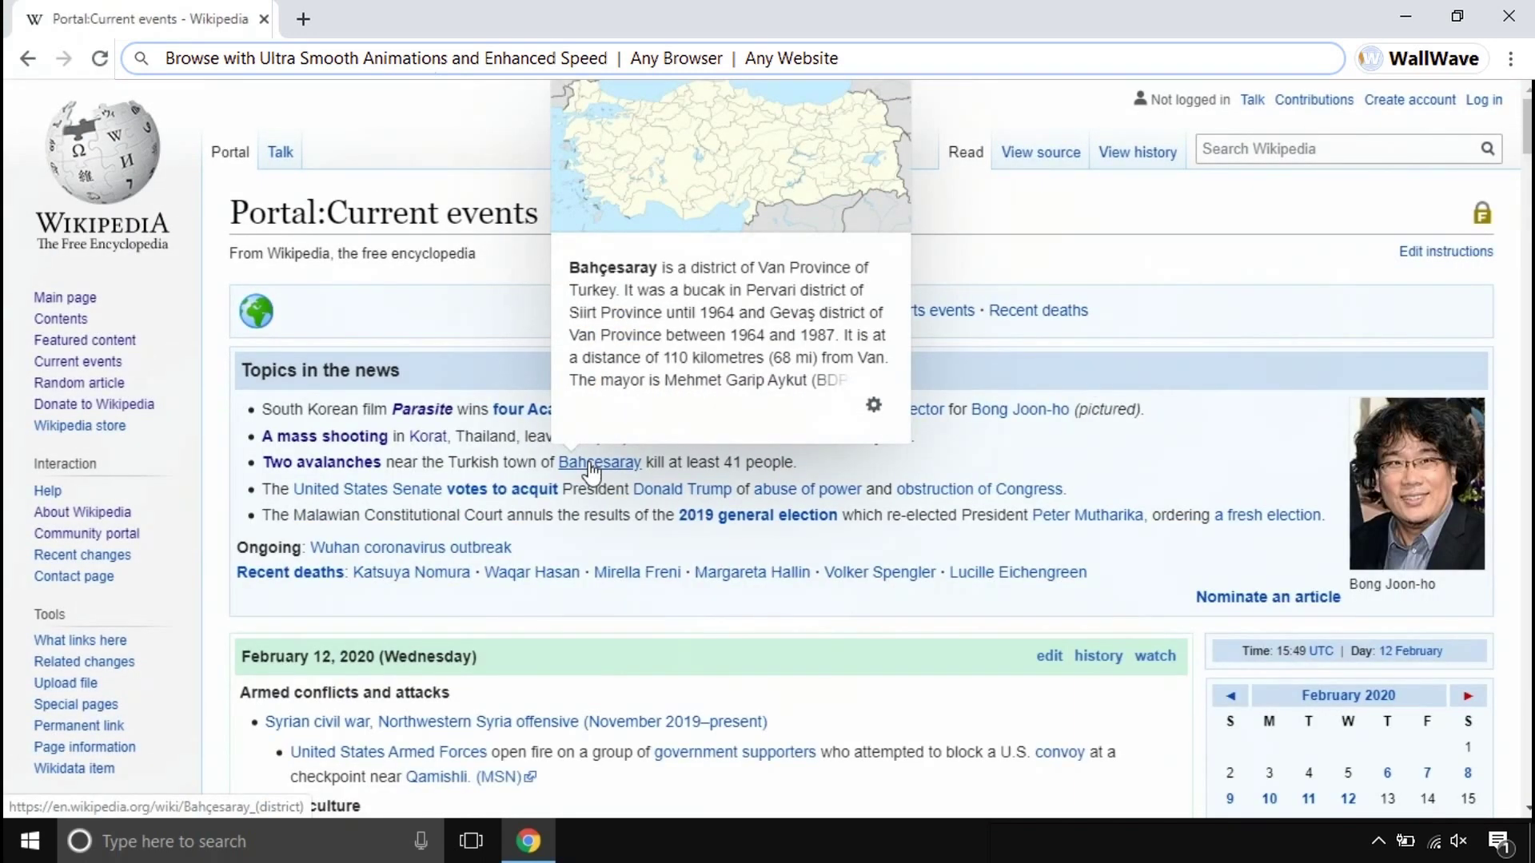
click(588, 463)
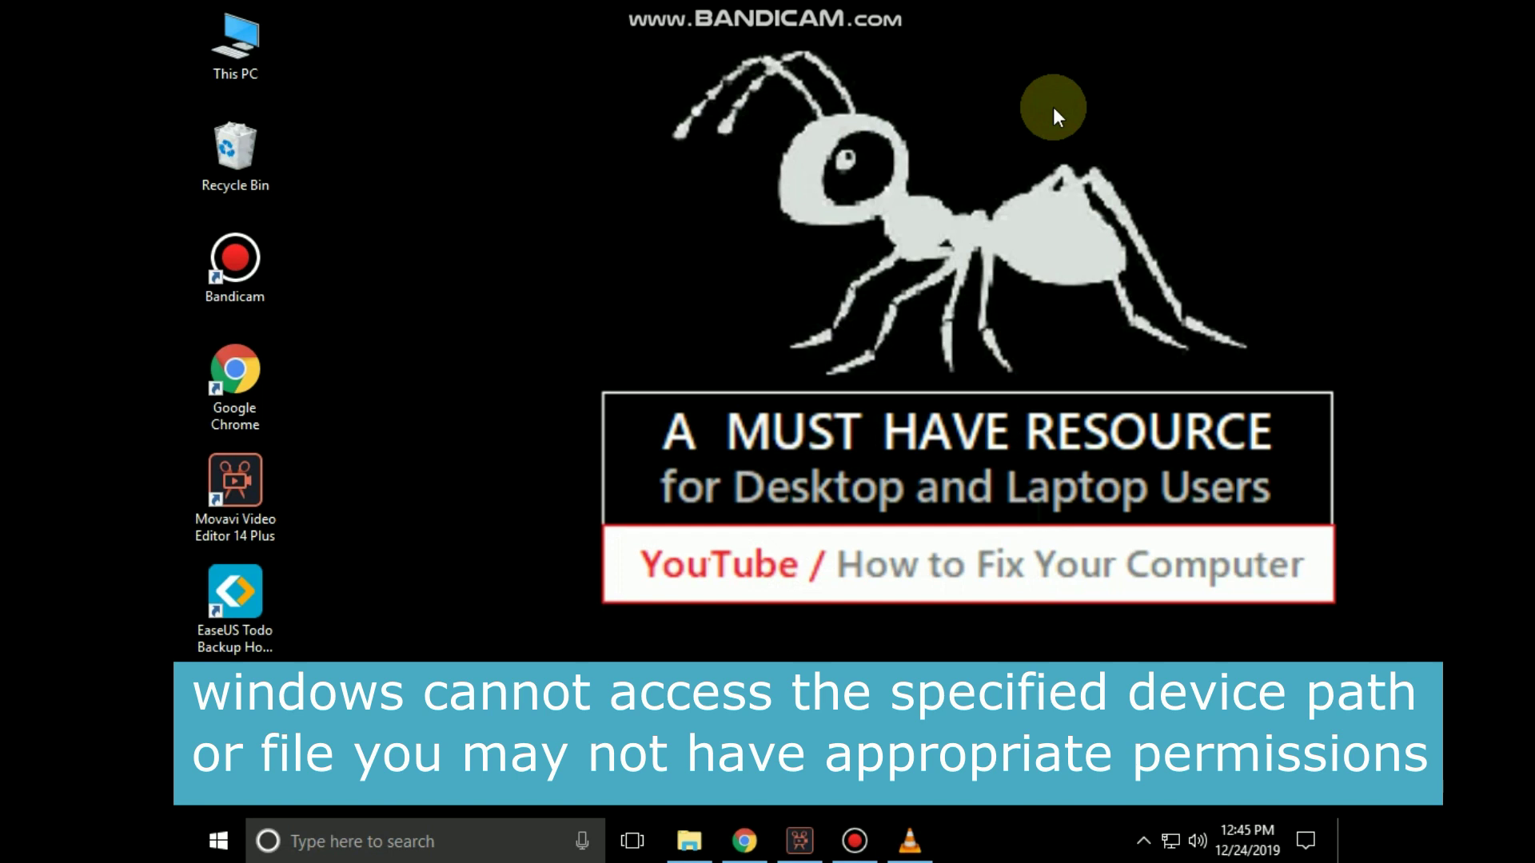
click(350, 841)
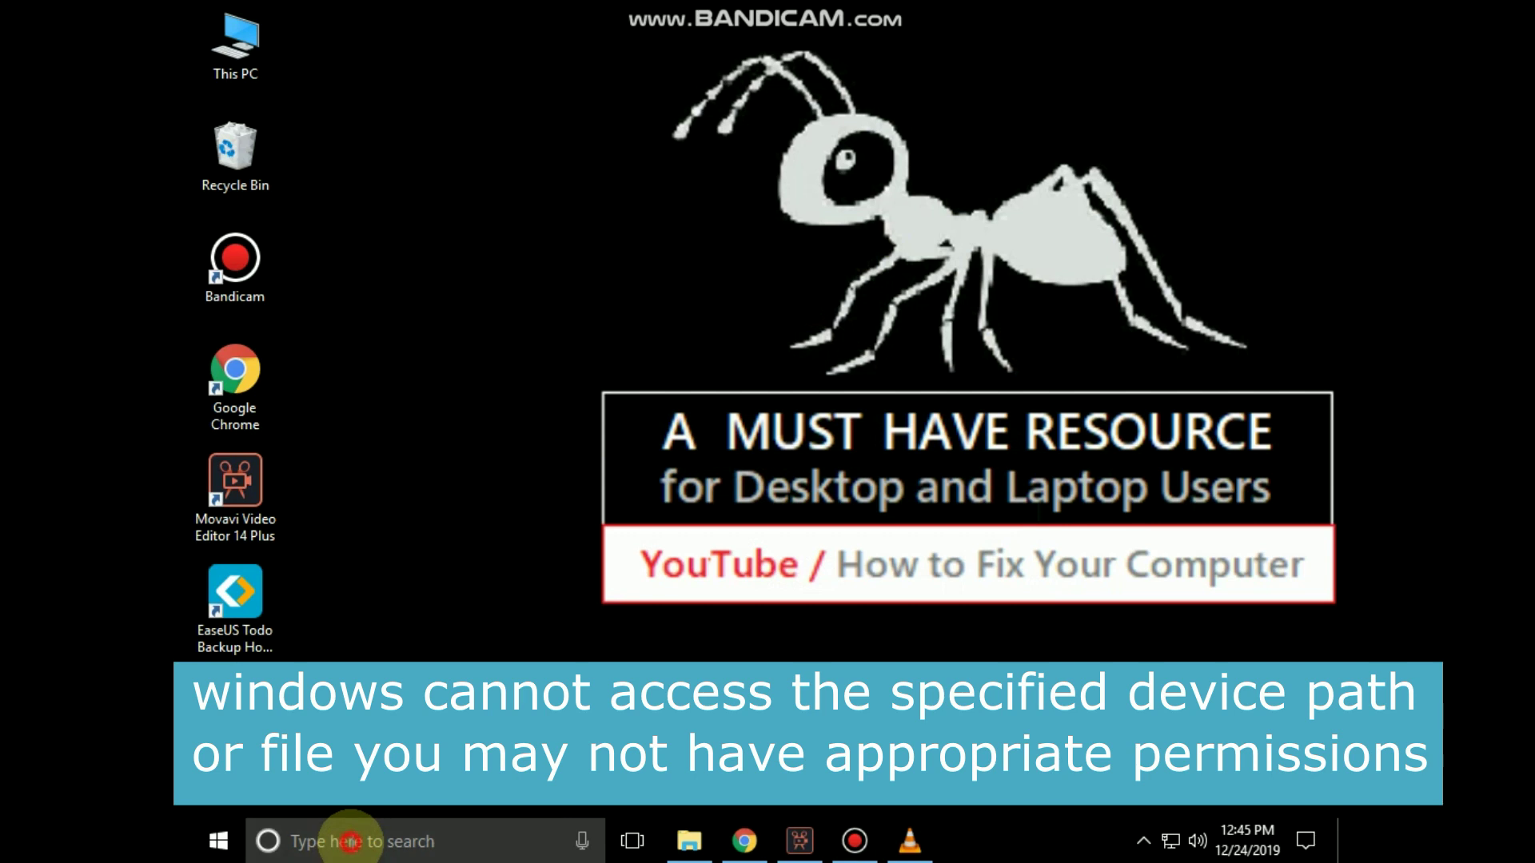
Search for 'COMMAND PROMPT' and launch Command Prompt as administrator.
text(COMMAND)
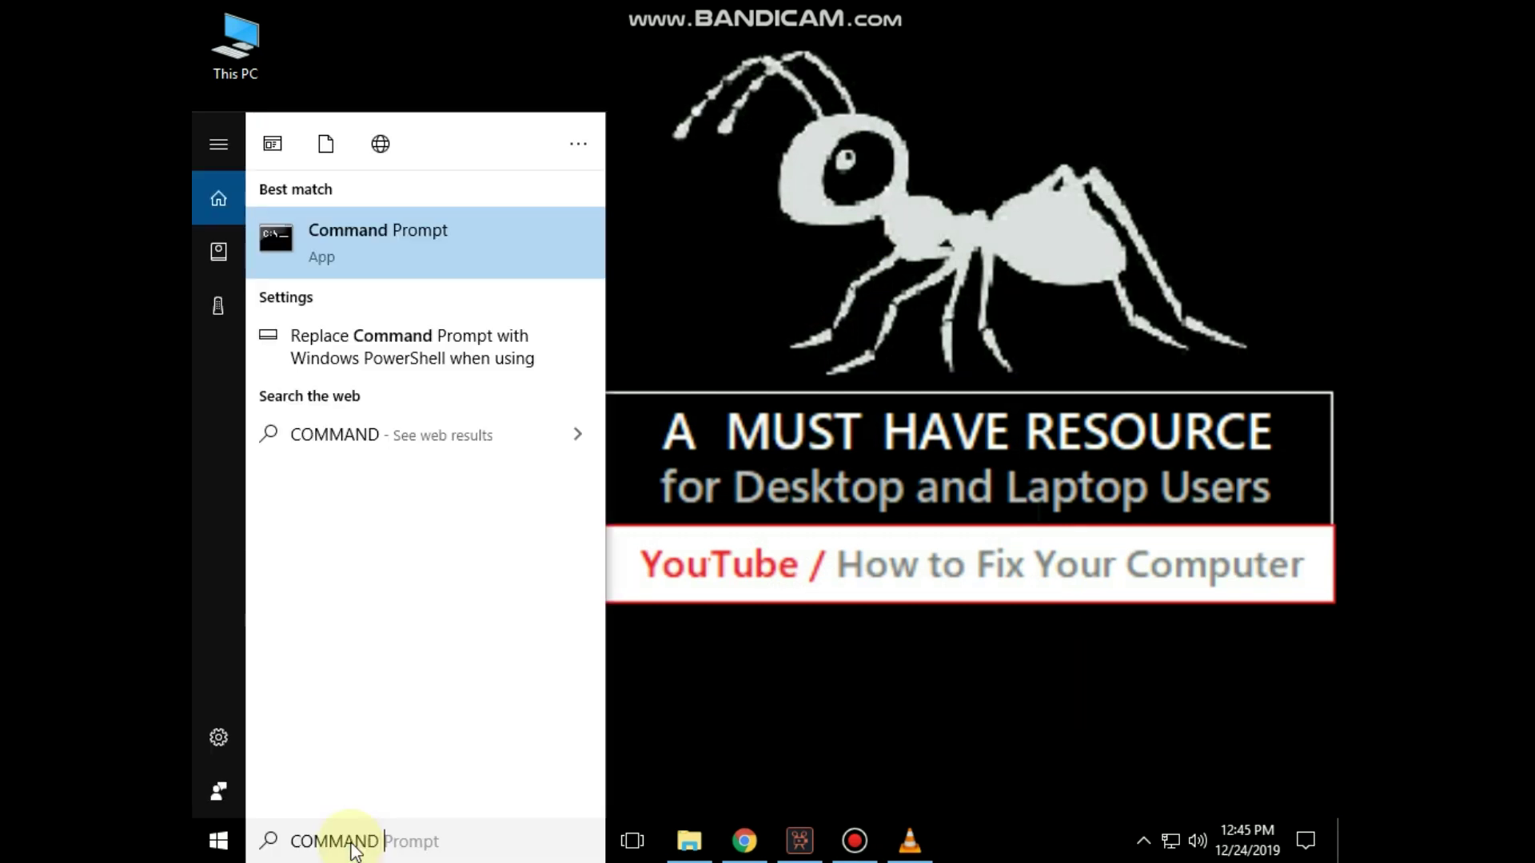
text( PROM)
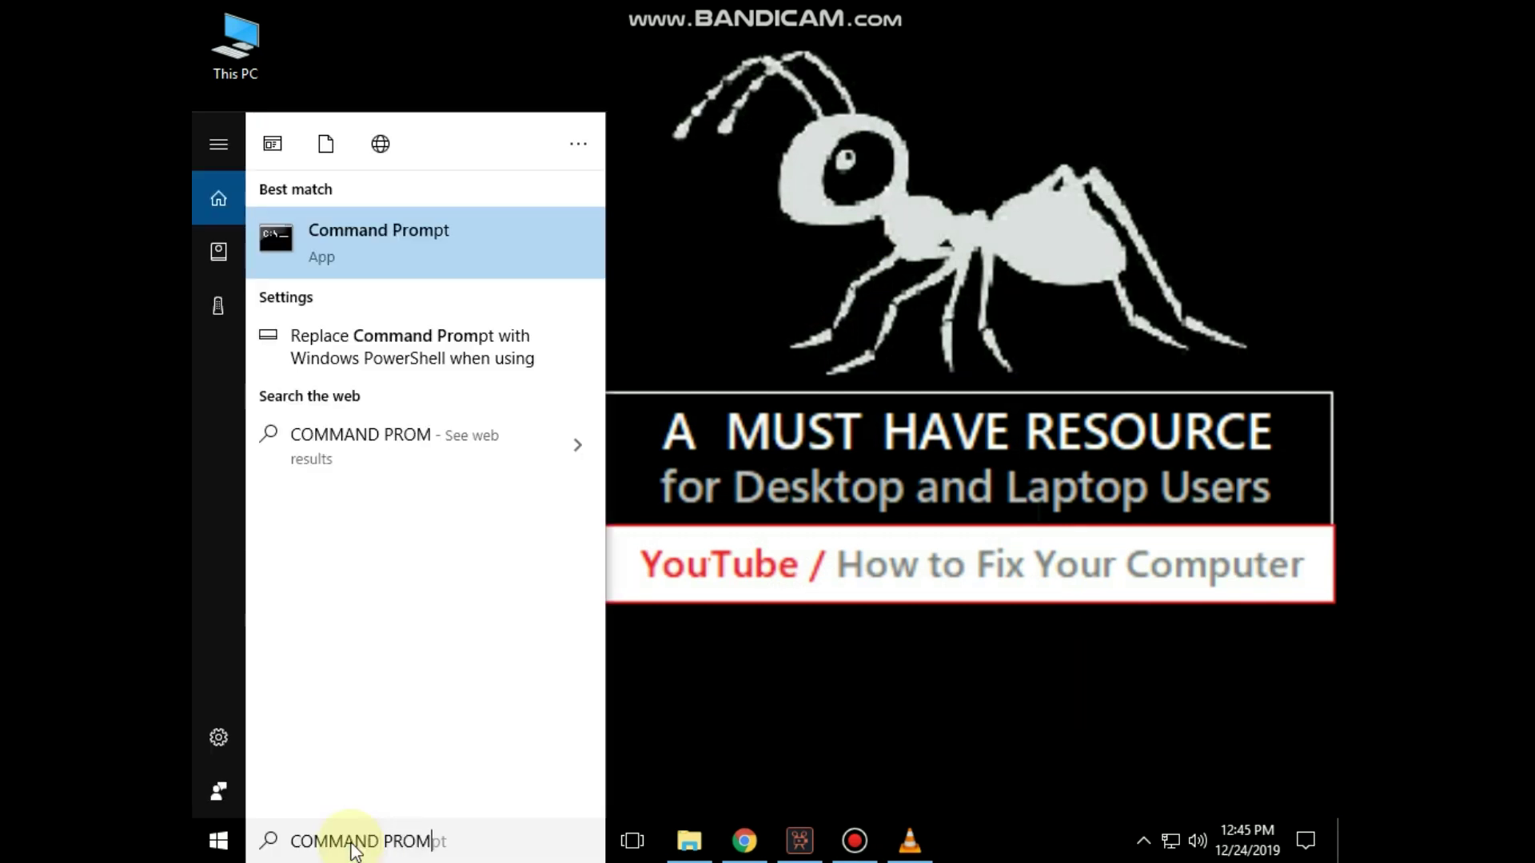
text(PT)
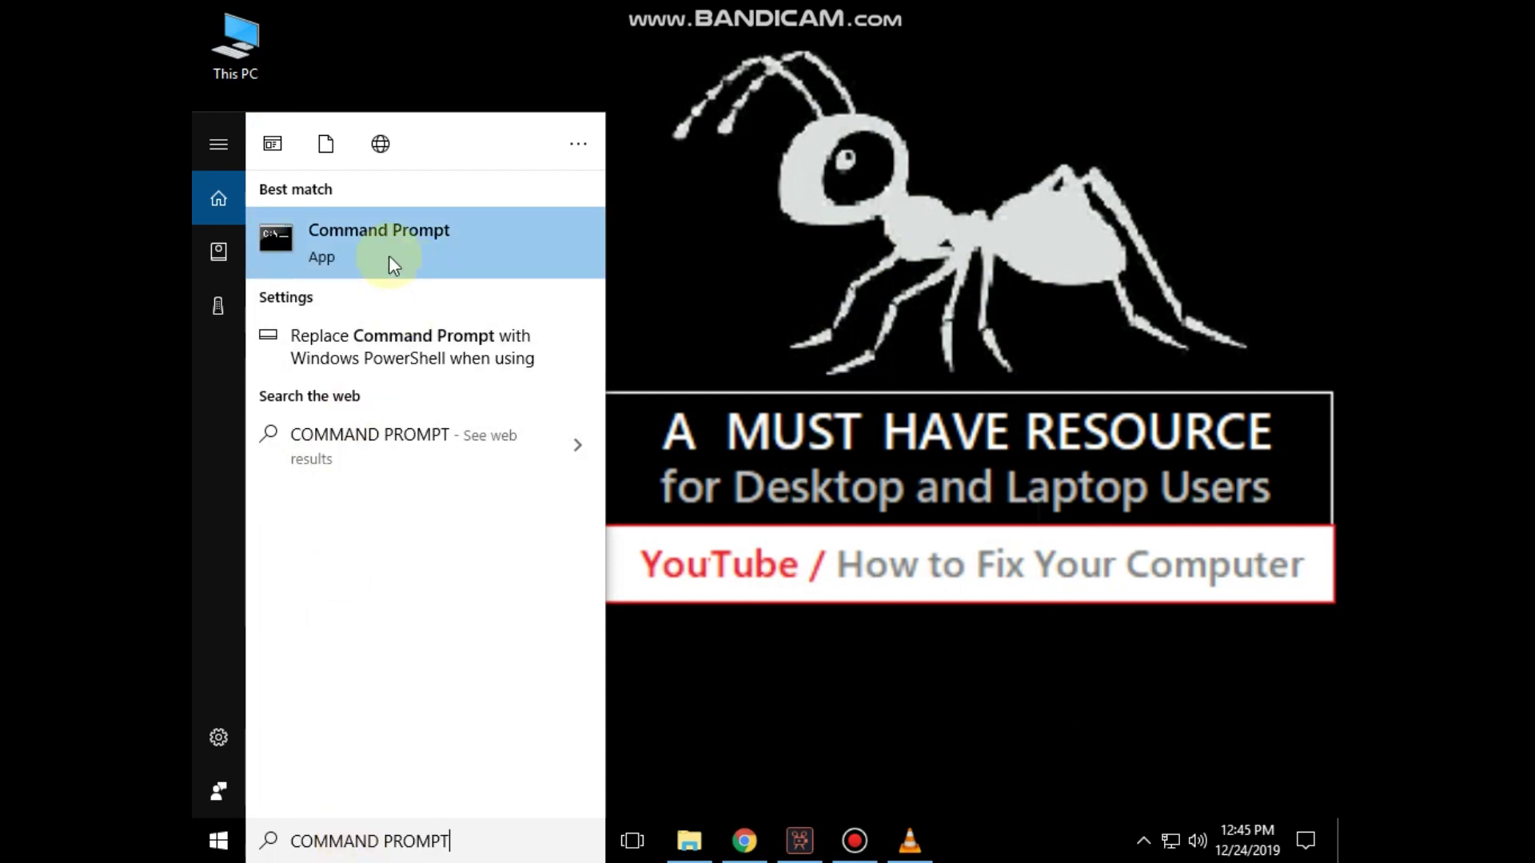
right_click(411, 248)
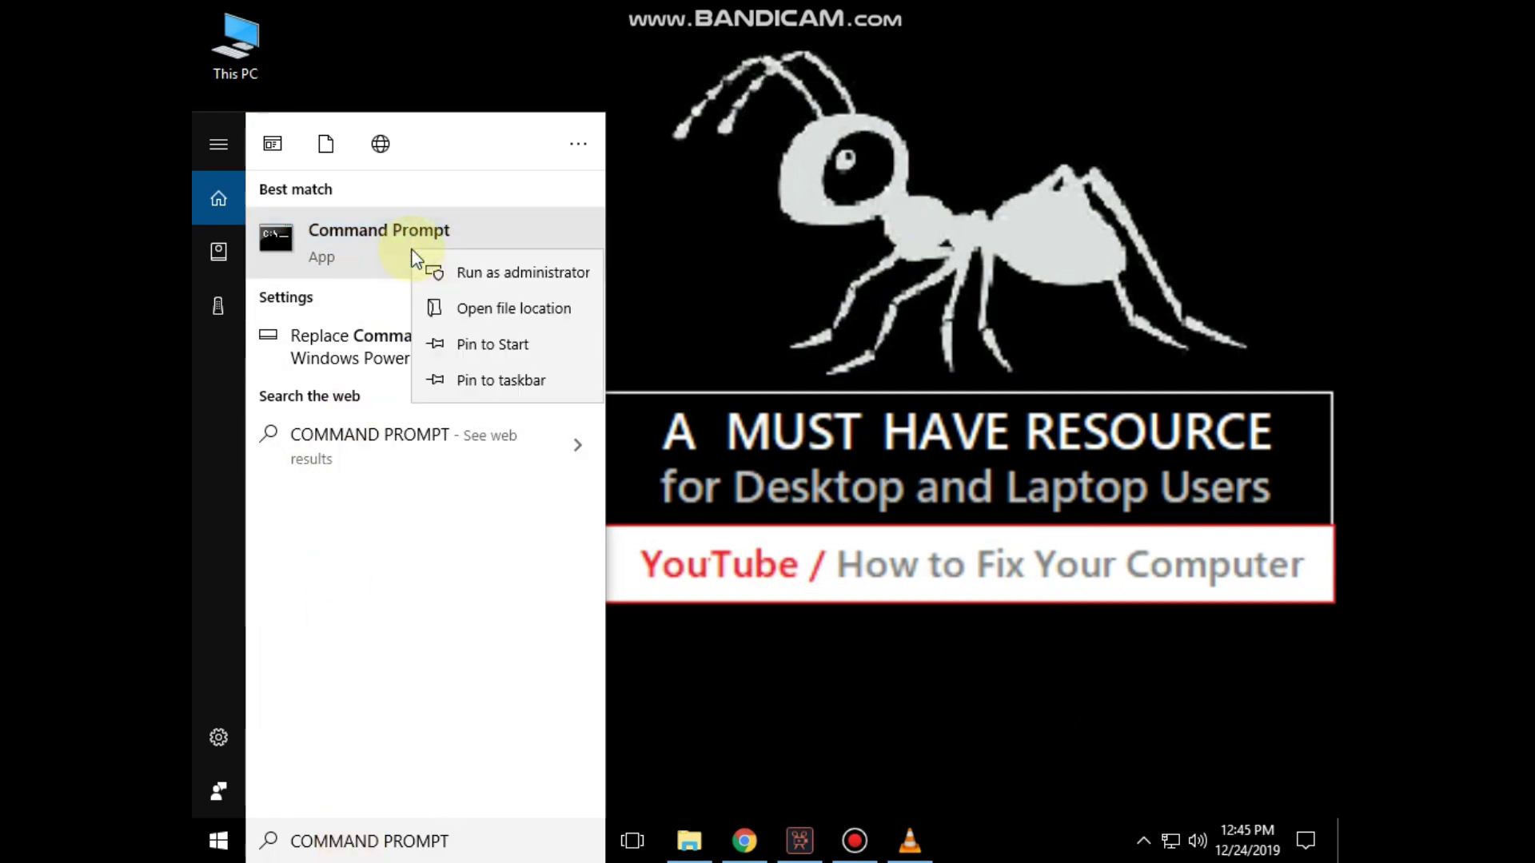
click(489, 273)
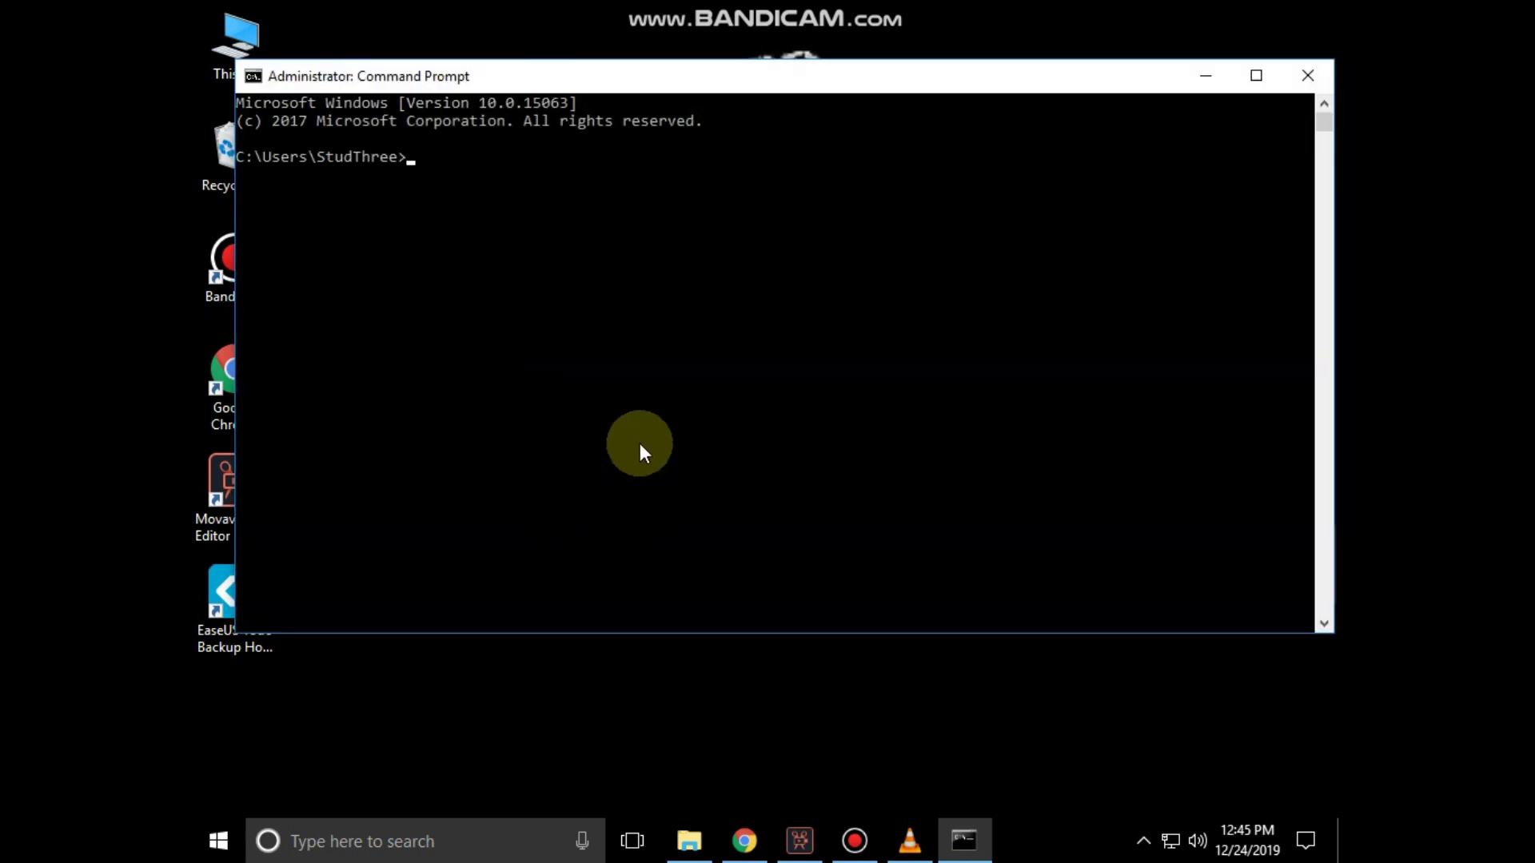
Run NET USER ADMINISTRATOR /ACTIVE:YES to enable the built-in Administrator account, then close the console.
text(NET)
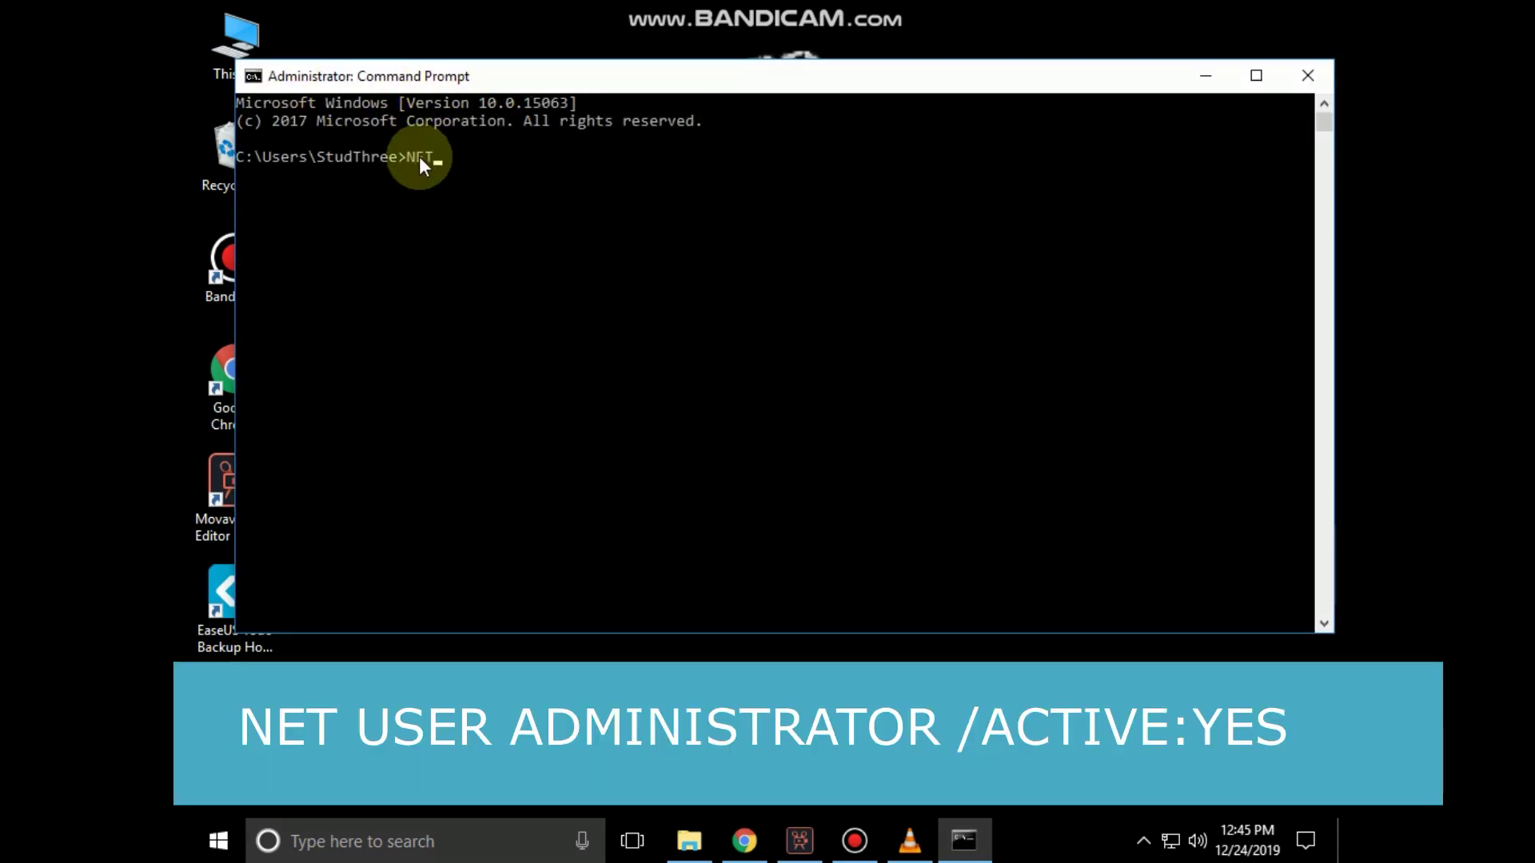
text( USER ADMINISTRAT)
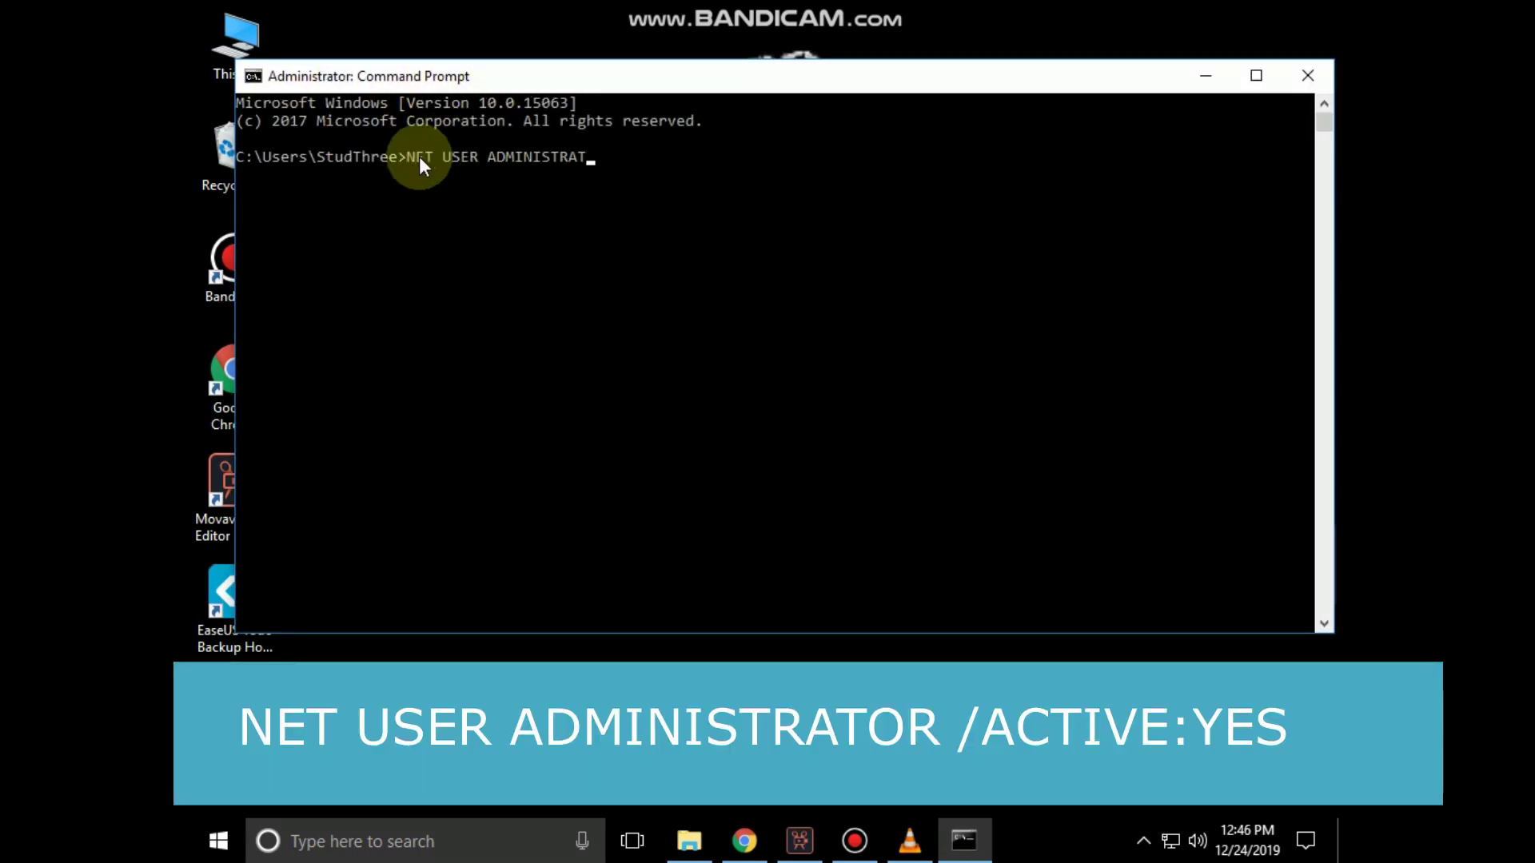
text(OR /ACTIVE:YES)
key(Return)
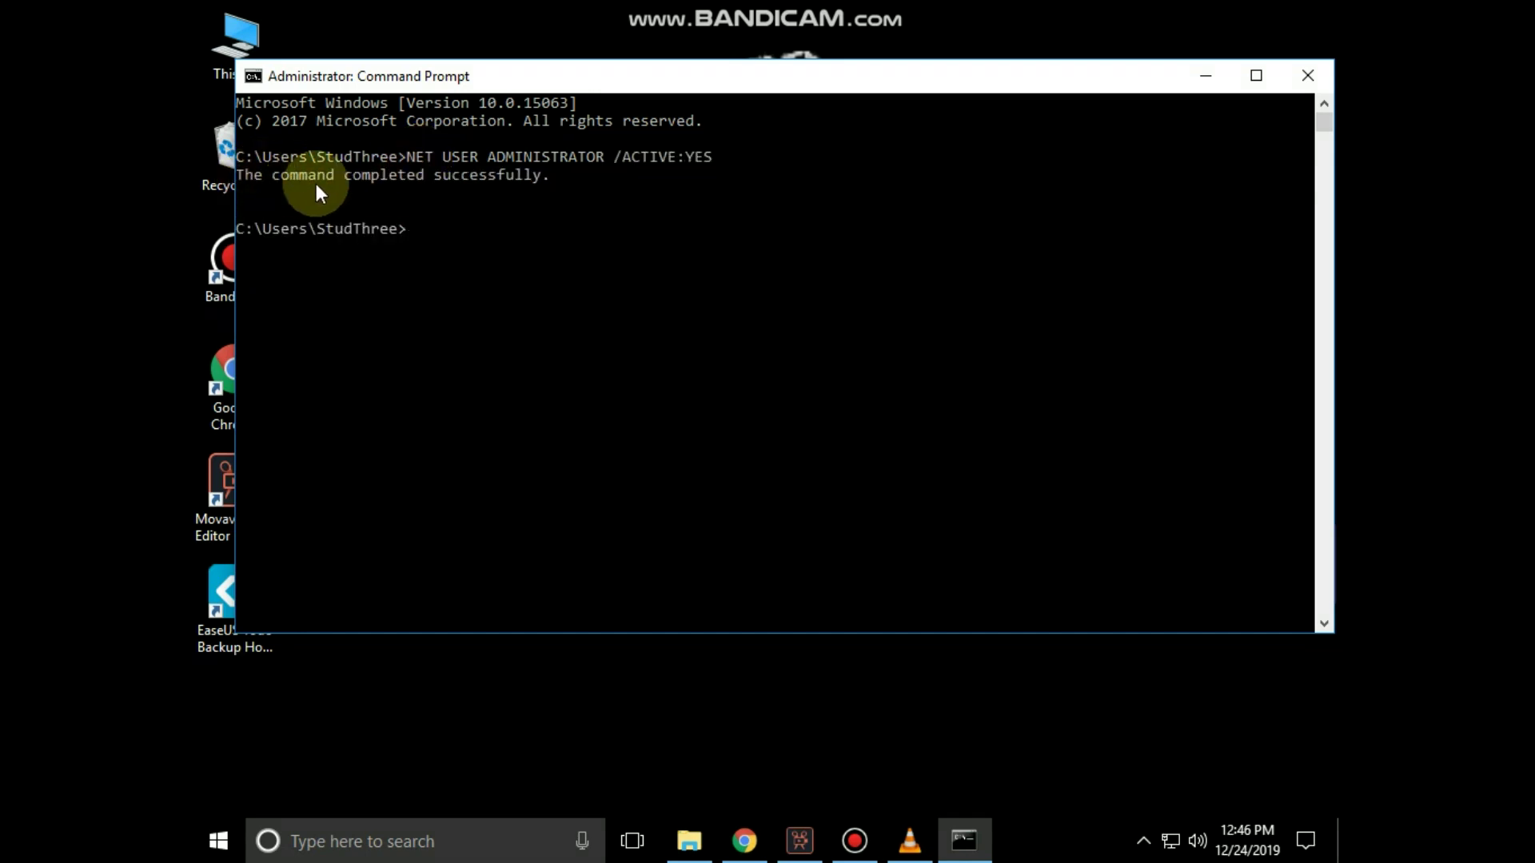
drag(408, 224, 360, 230)
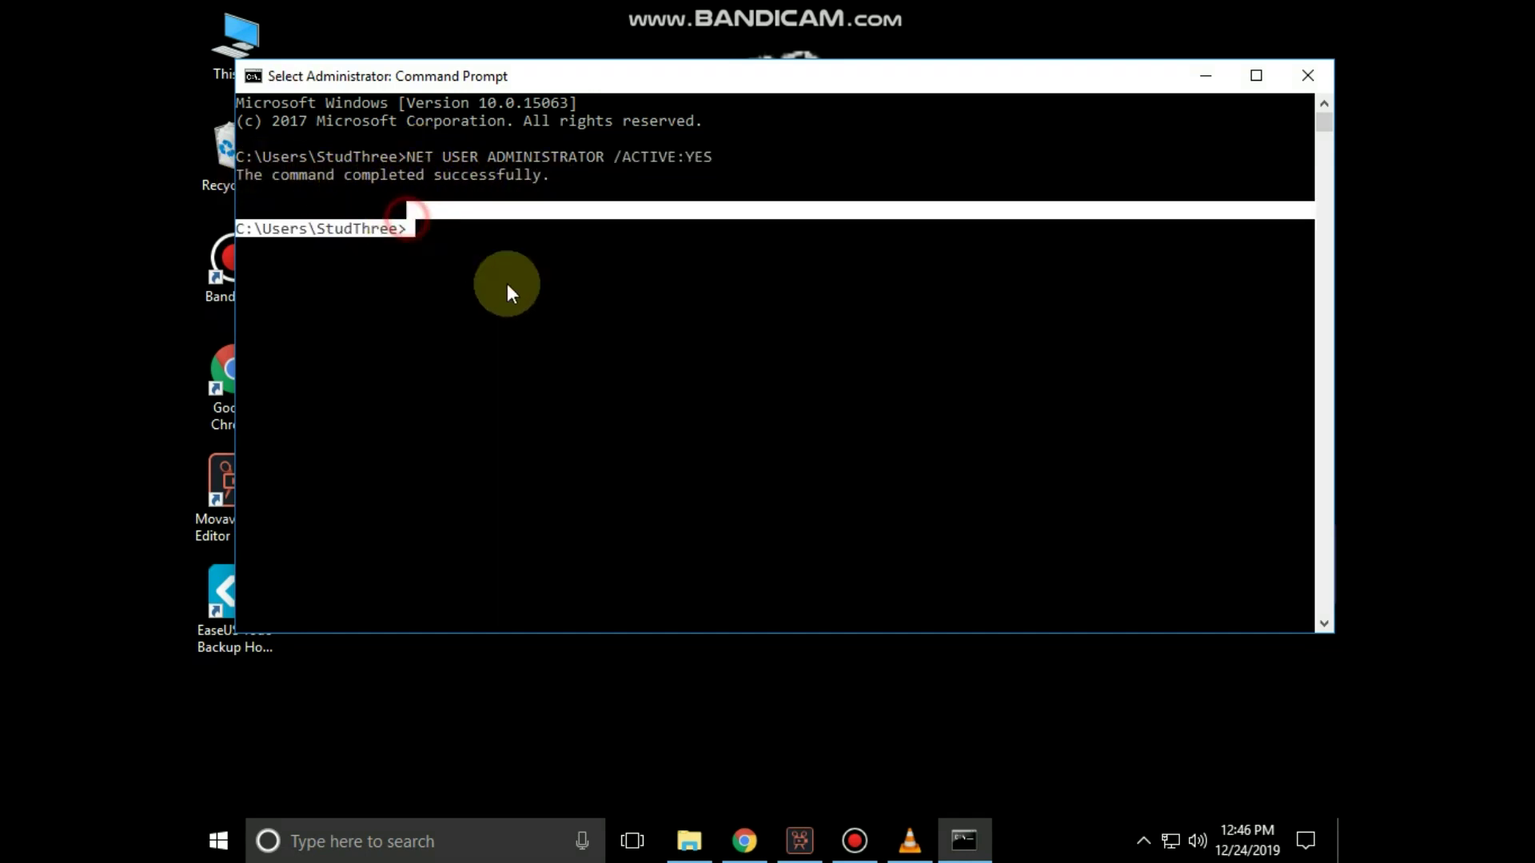
click(1308, 75)
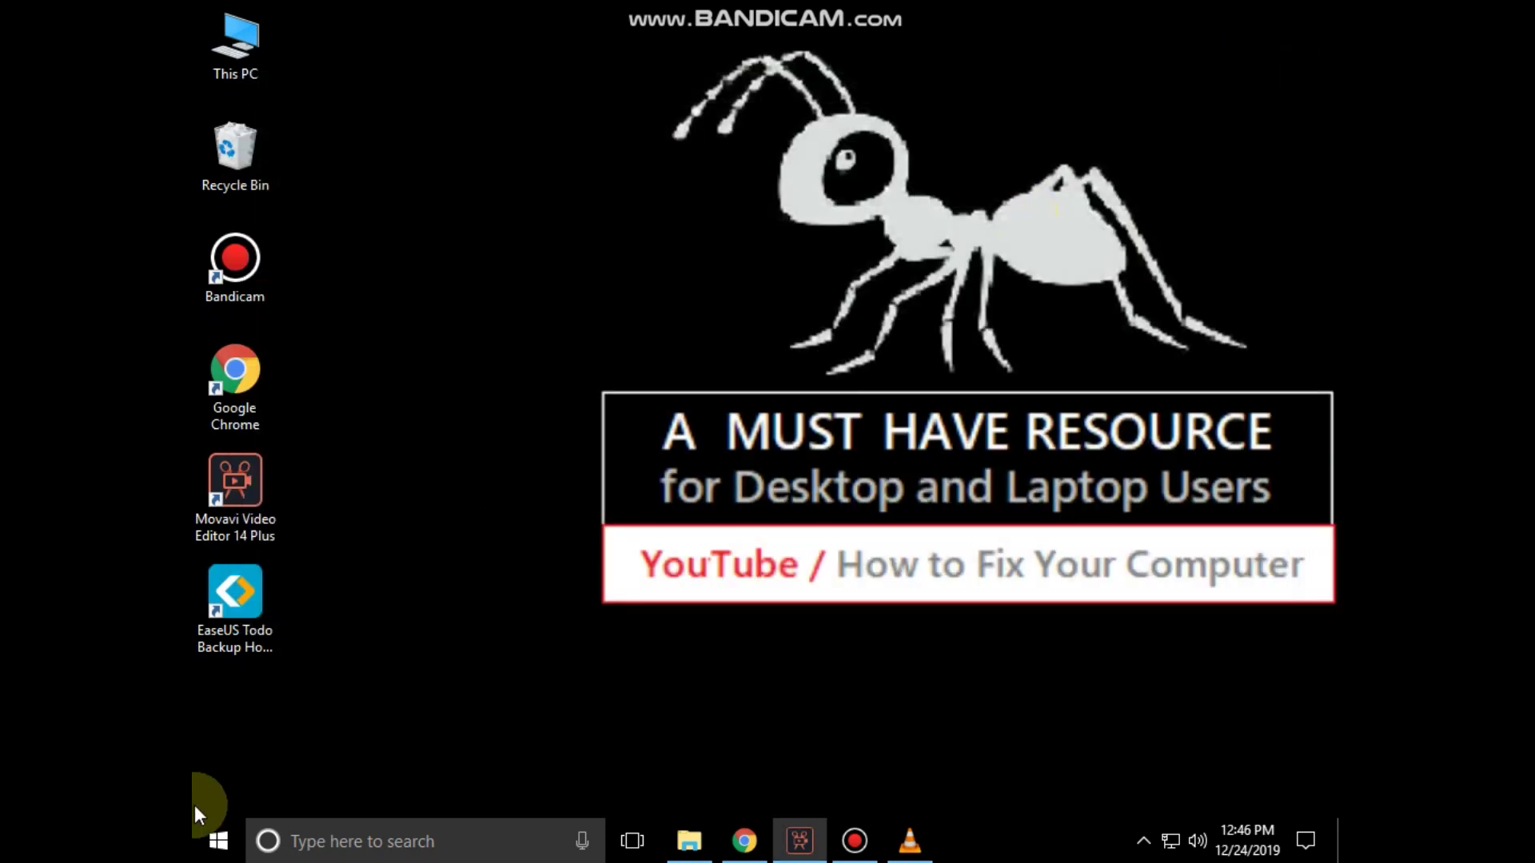
Open the Run app from taskbar search and run CONTROL to launch Control Panel.
click(292, 846)
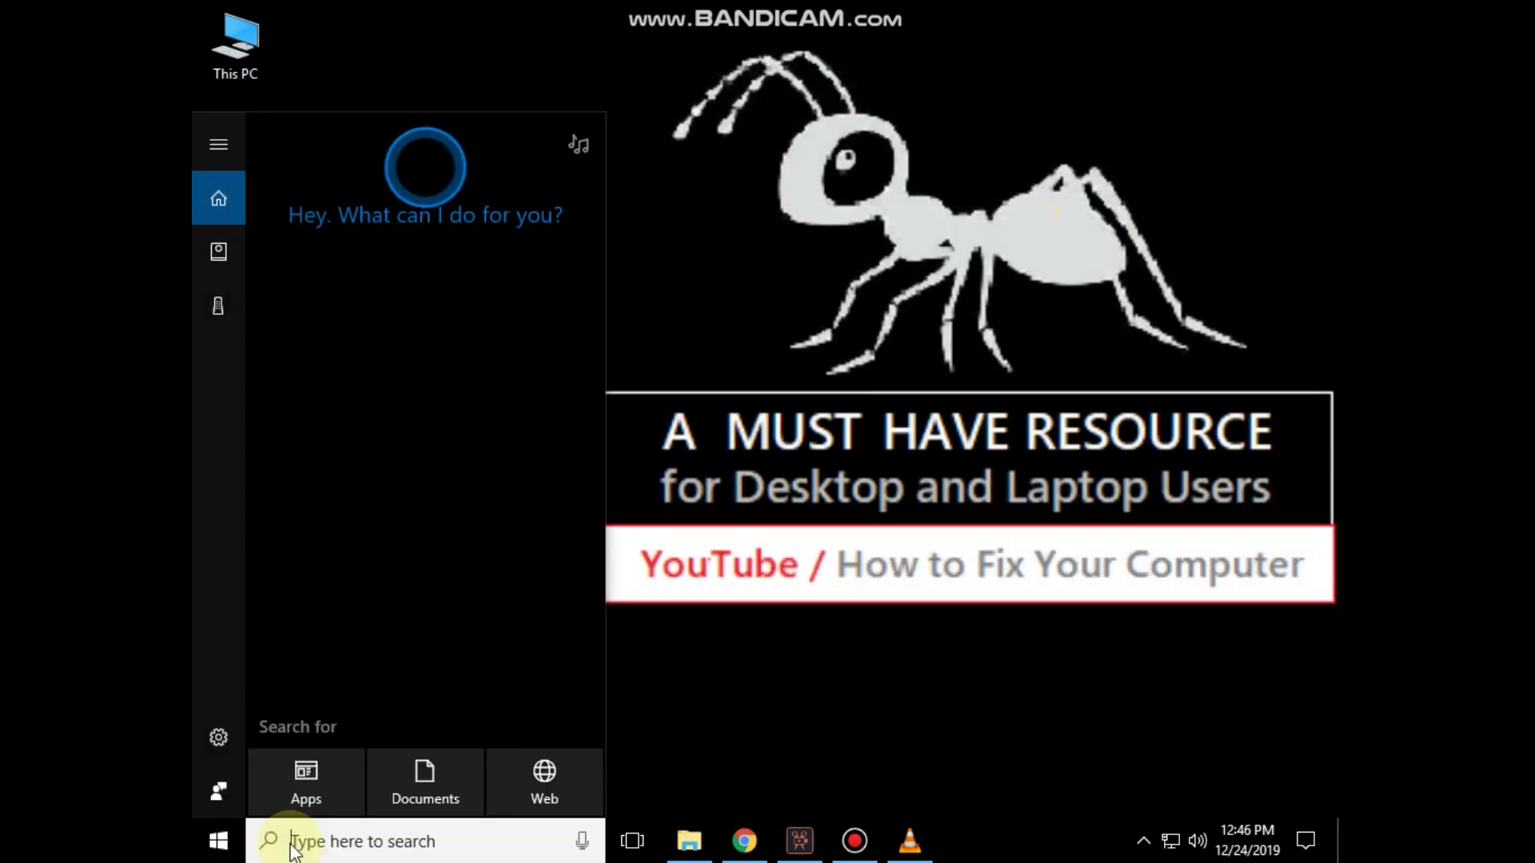
text(RUN)
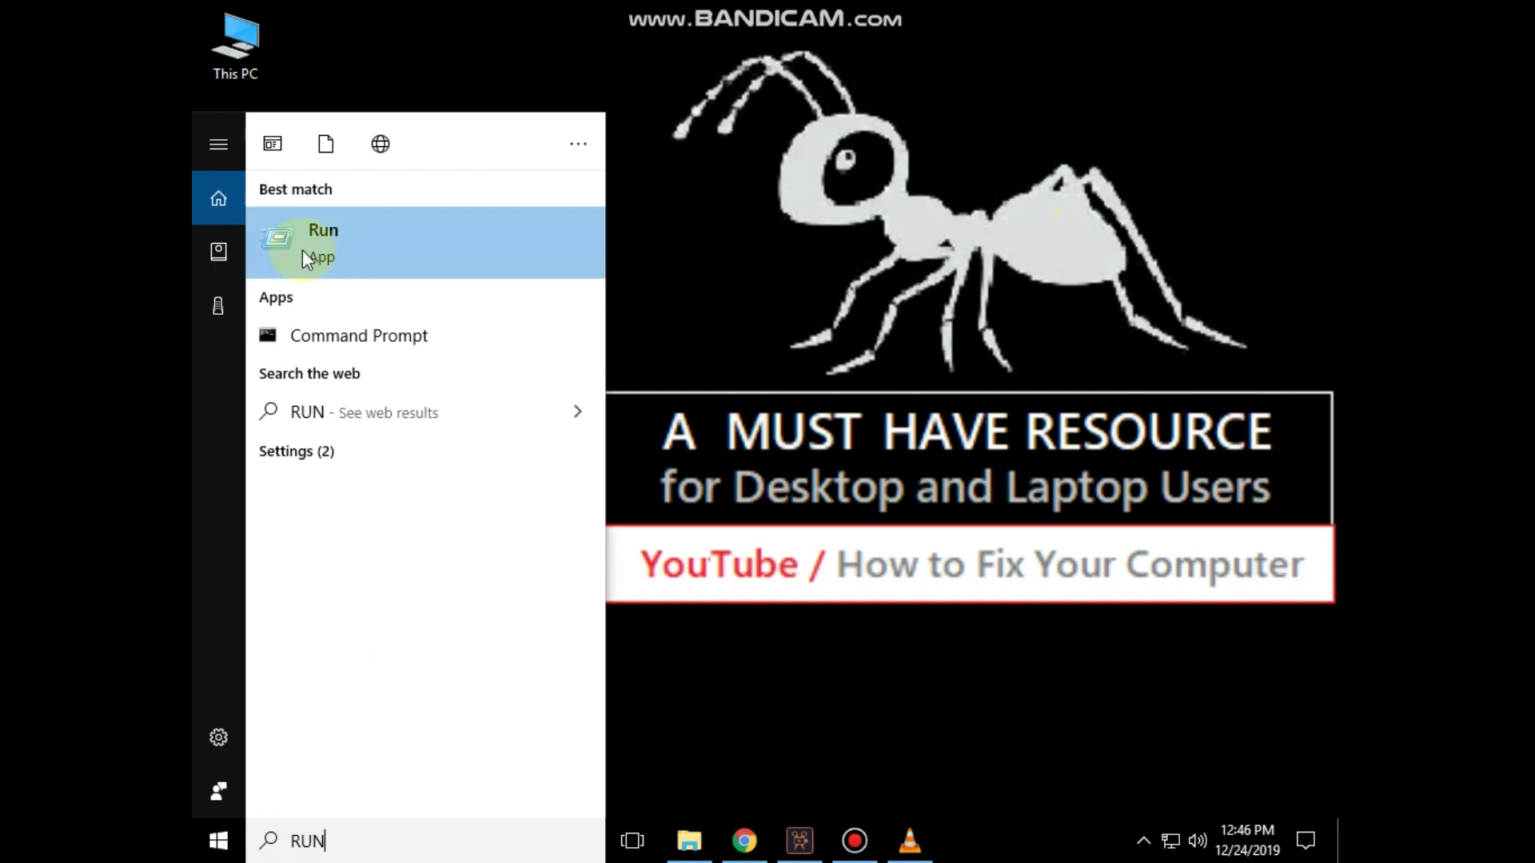
click(304, 248)
text(CONT)
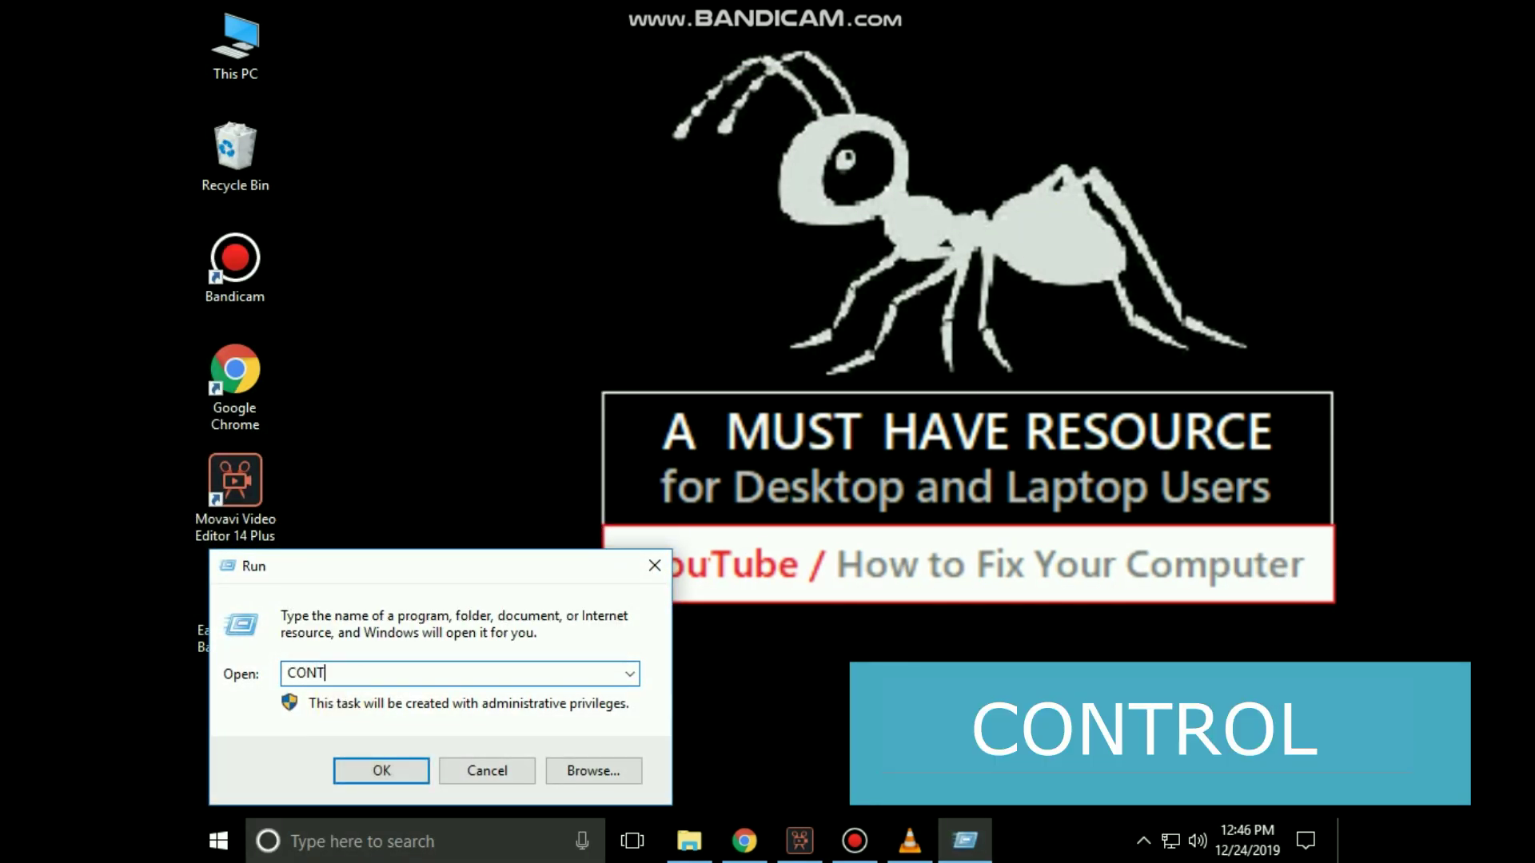
text(ROL)
double_click(320, 673)
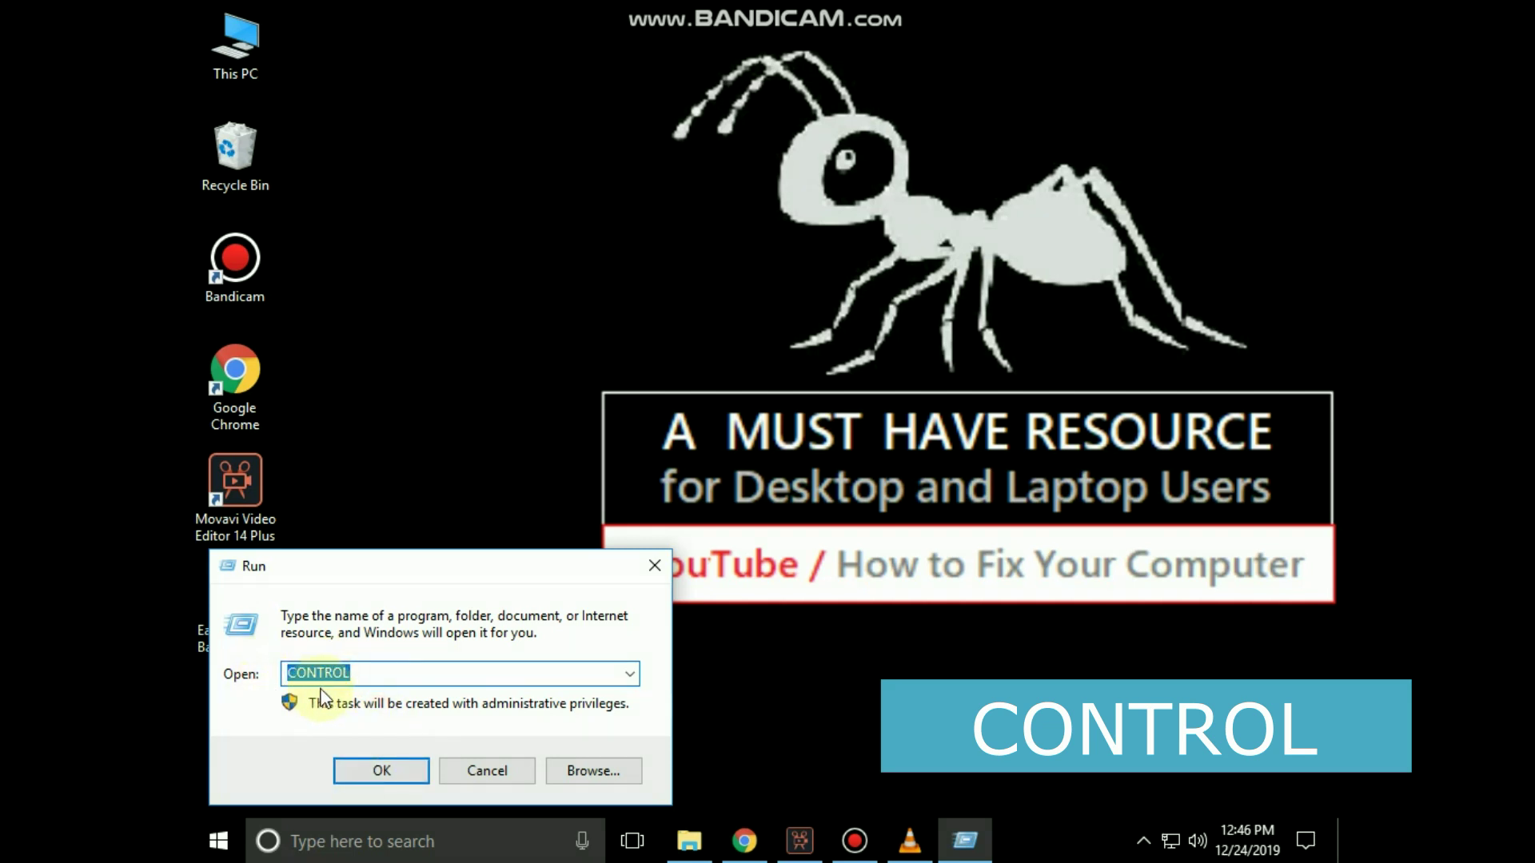
click(374, 770)
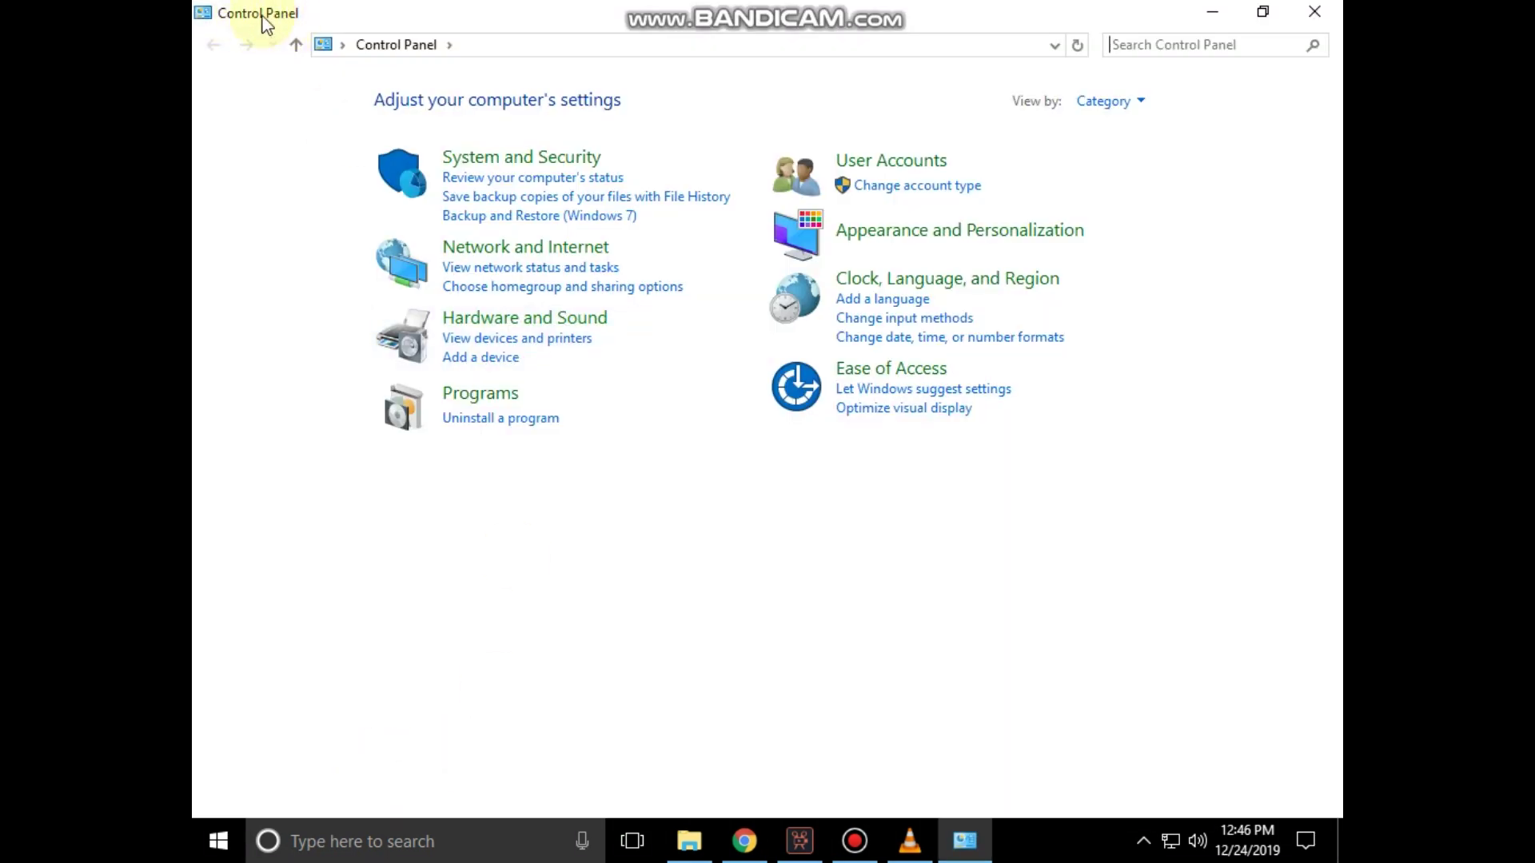
Change the local account's type to Administrator via User Accounts > Manage another account.
click(886, 165)
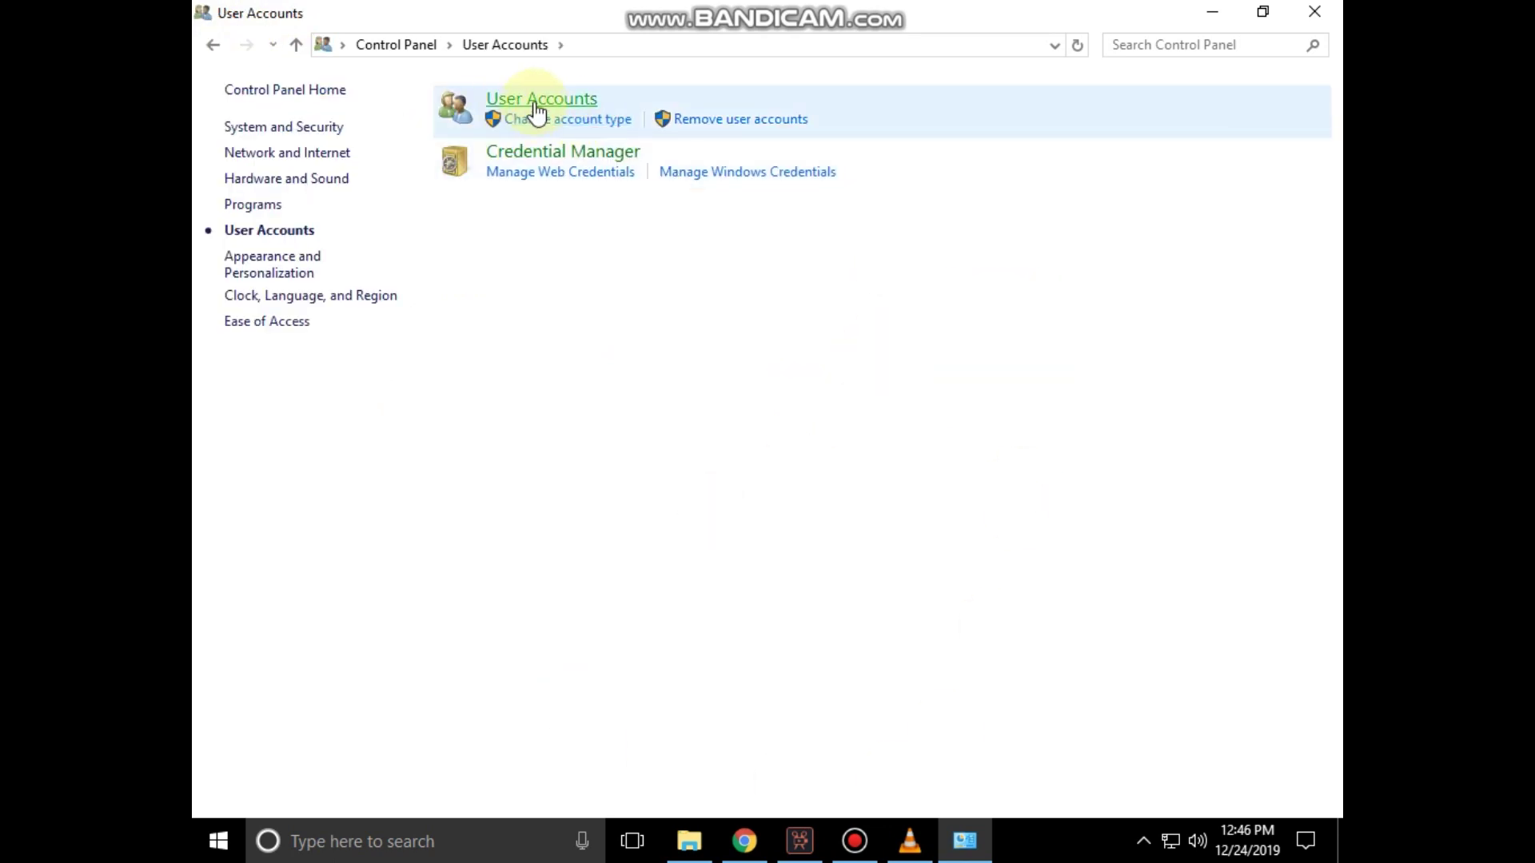
click(536, 102)
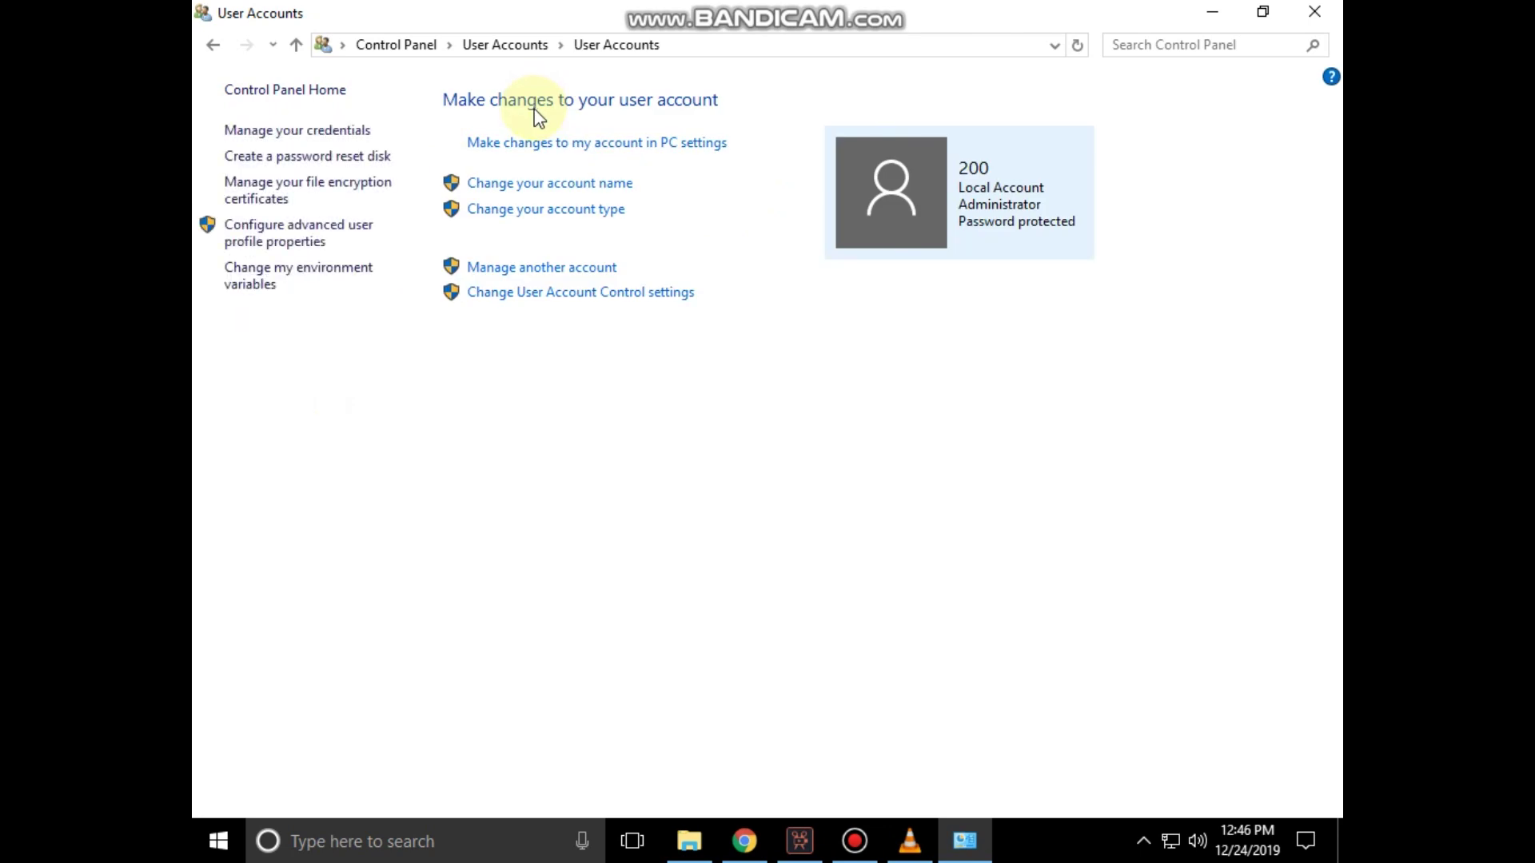
click(538, 270)
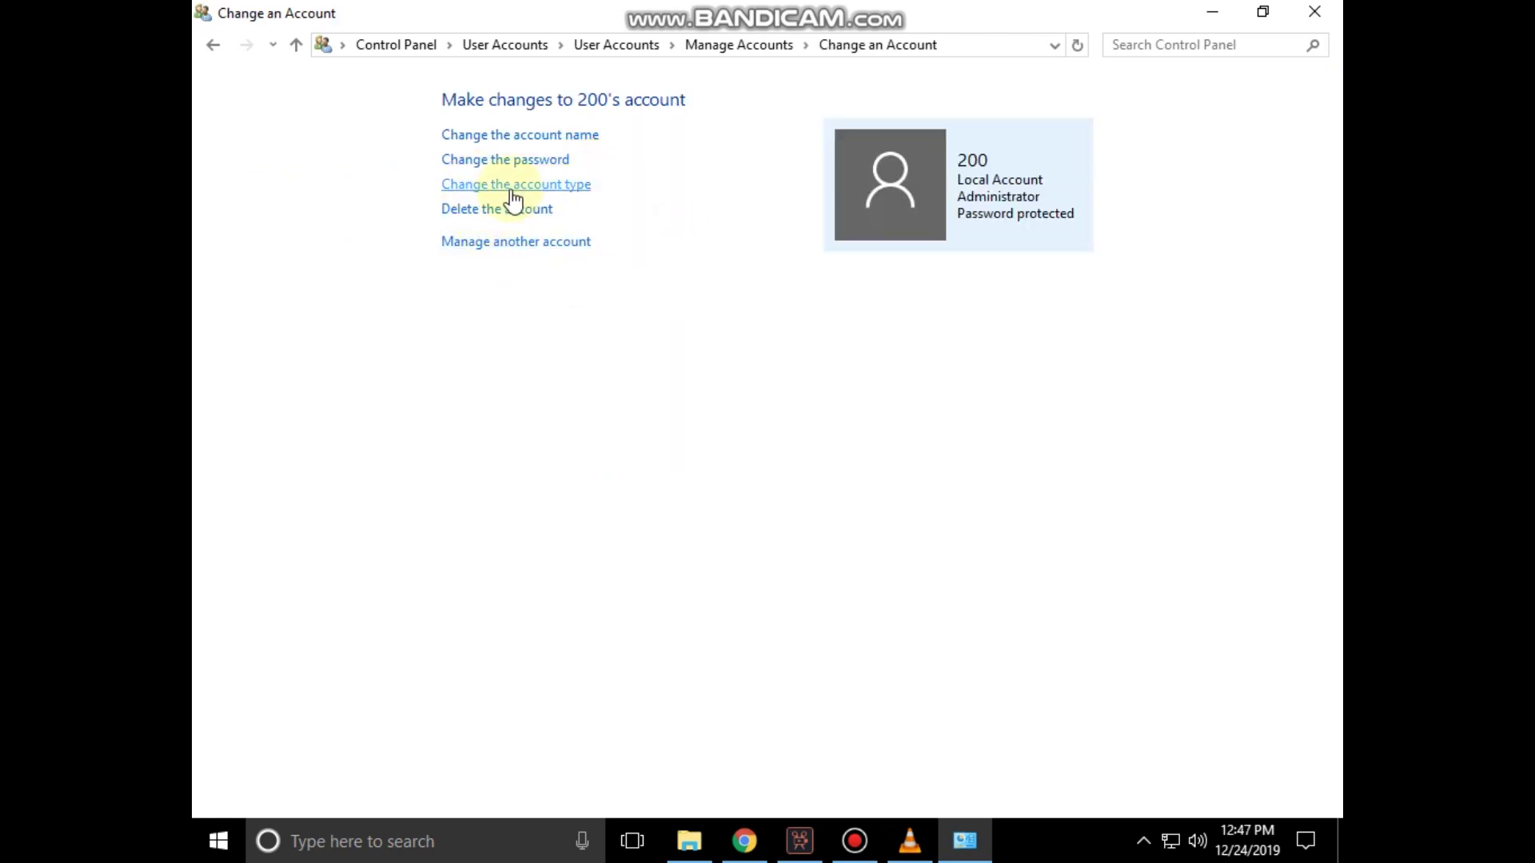
click(525, 192)
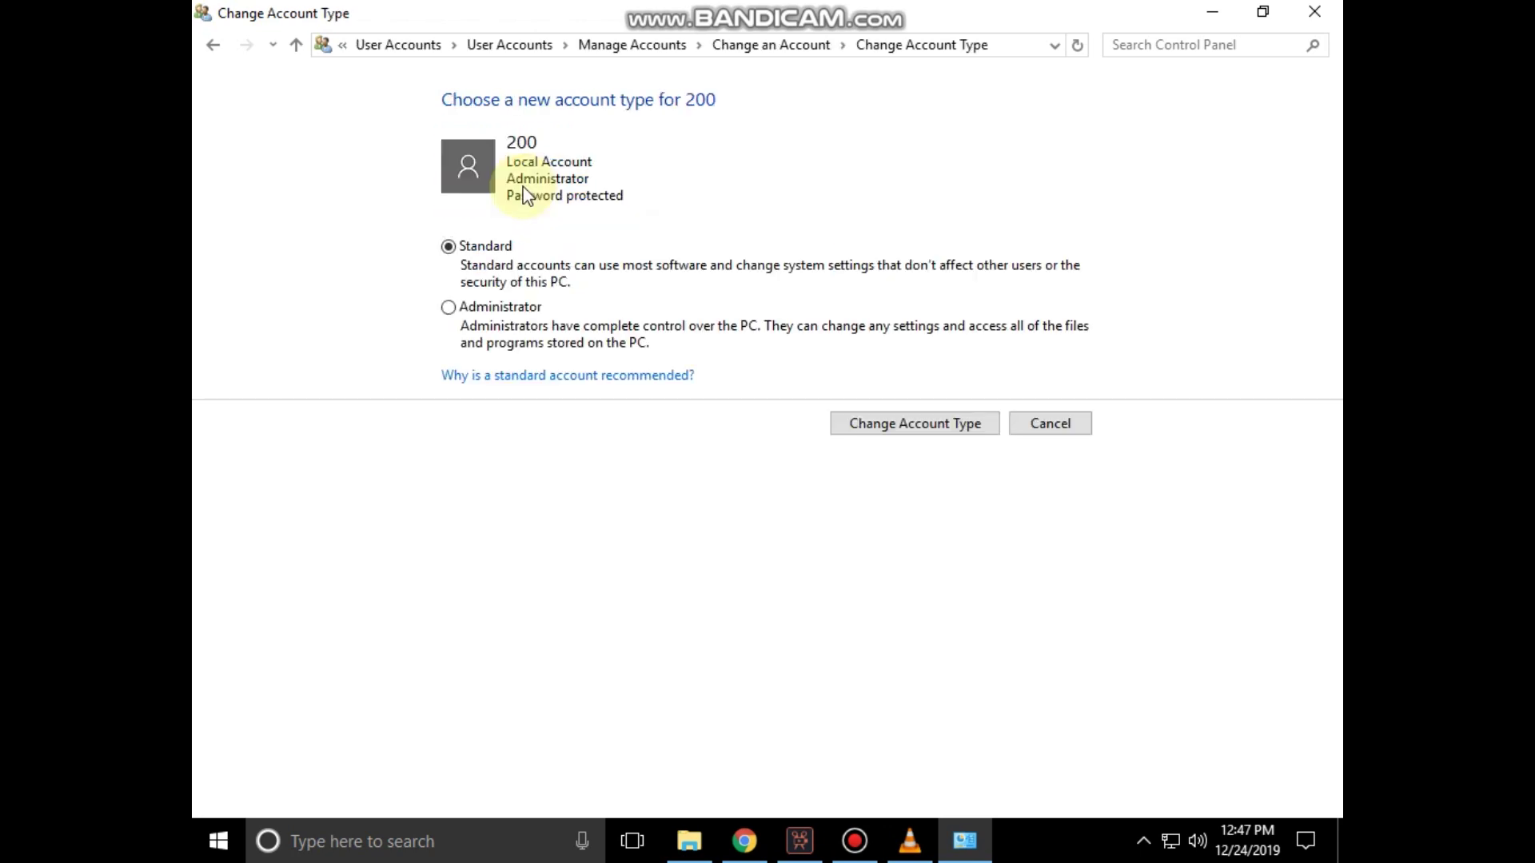
click(449, 307)
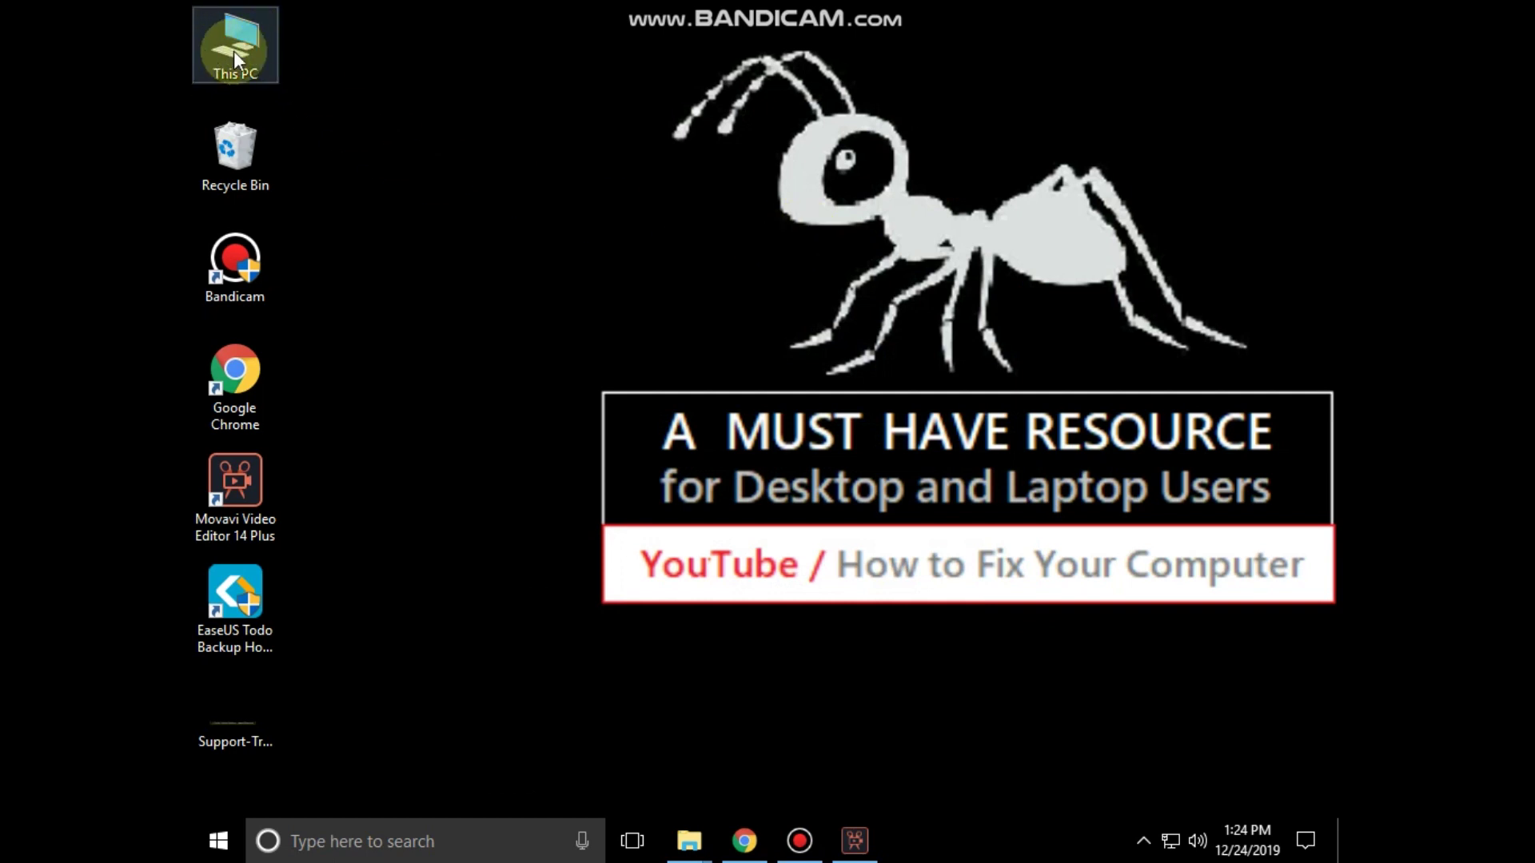
Go from This PC to Local Disk (C:) and open Properties for the 'new' folder.
double_click(233, 51)
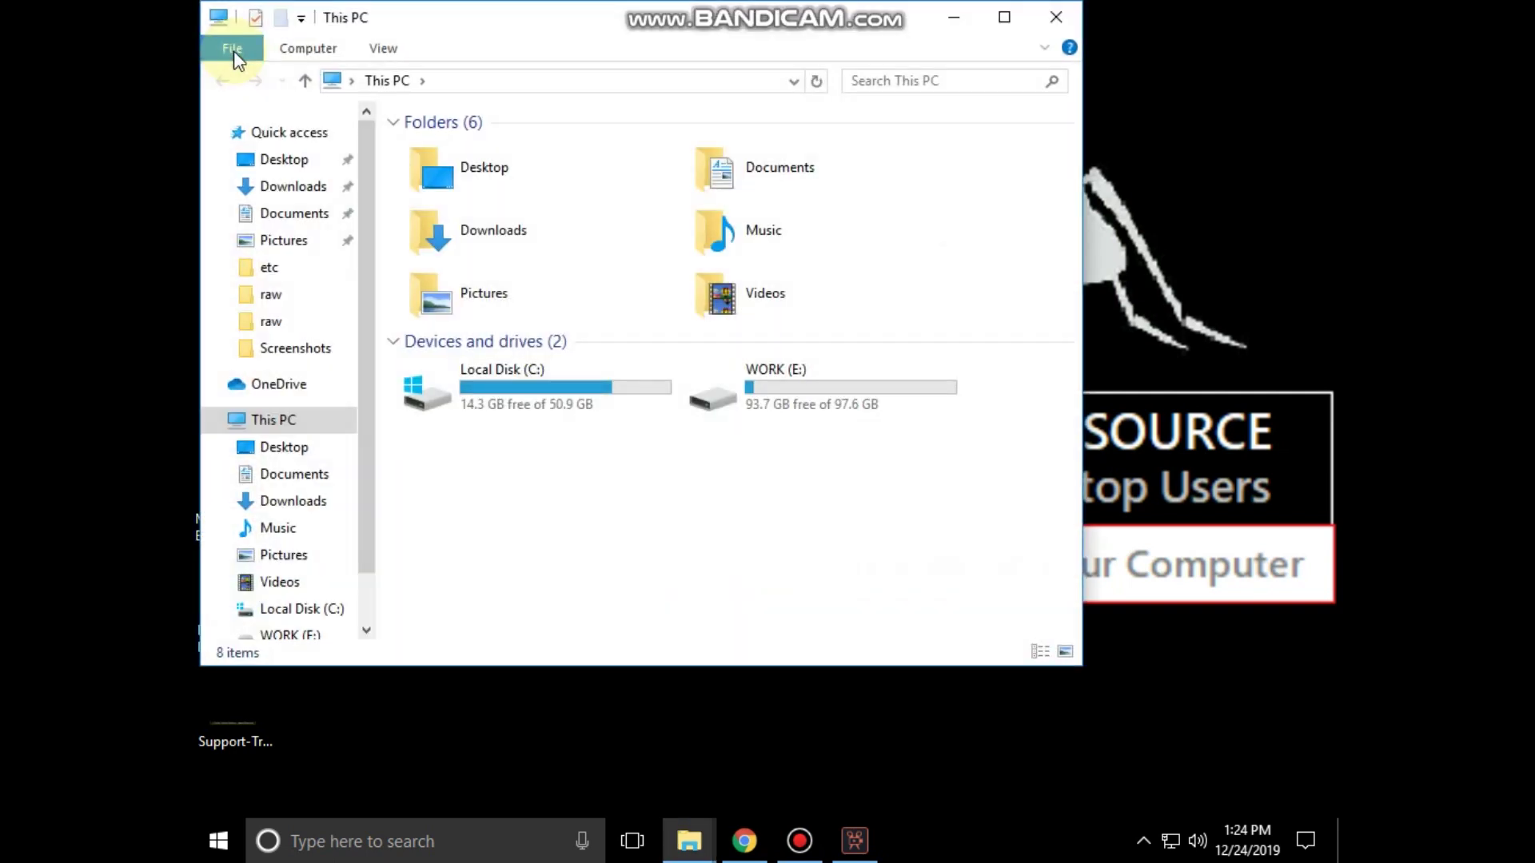
double_click(482, 383)
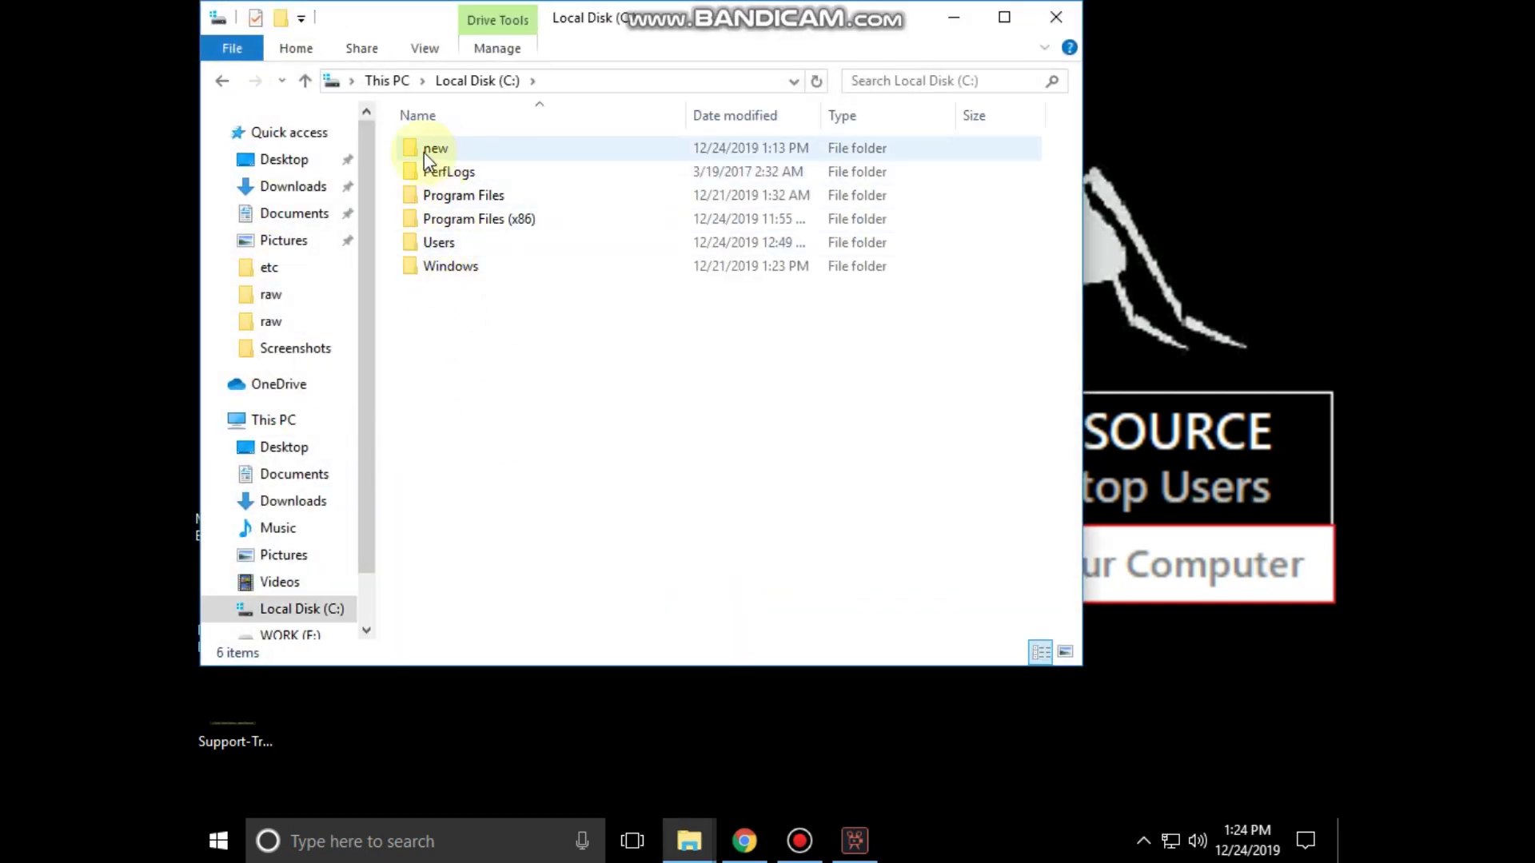
right_click(410, 155)
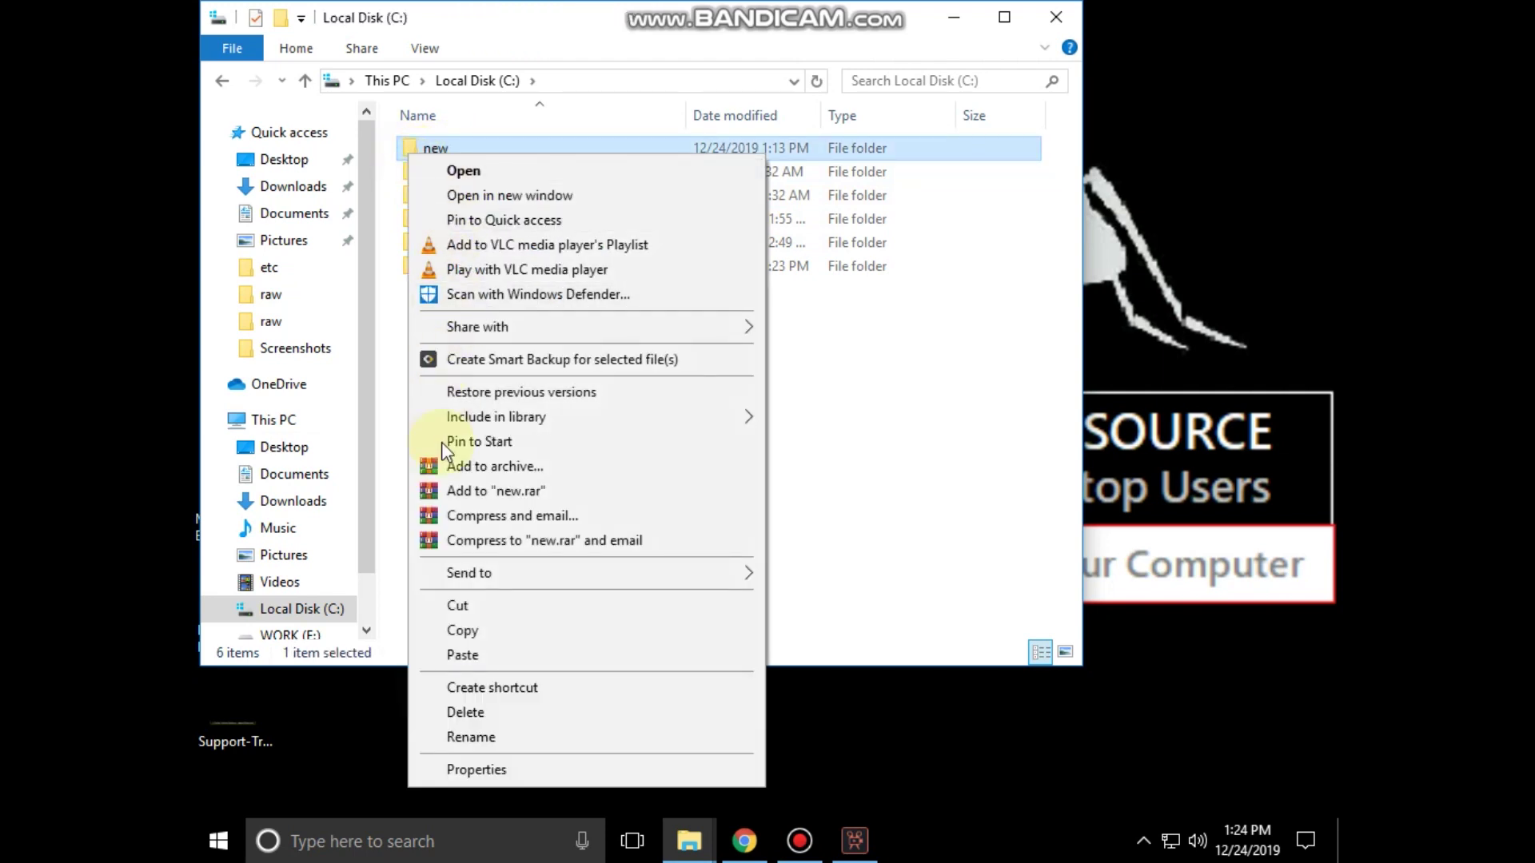
click(454, 772)
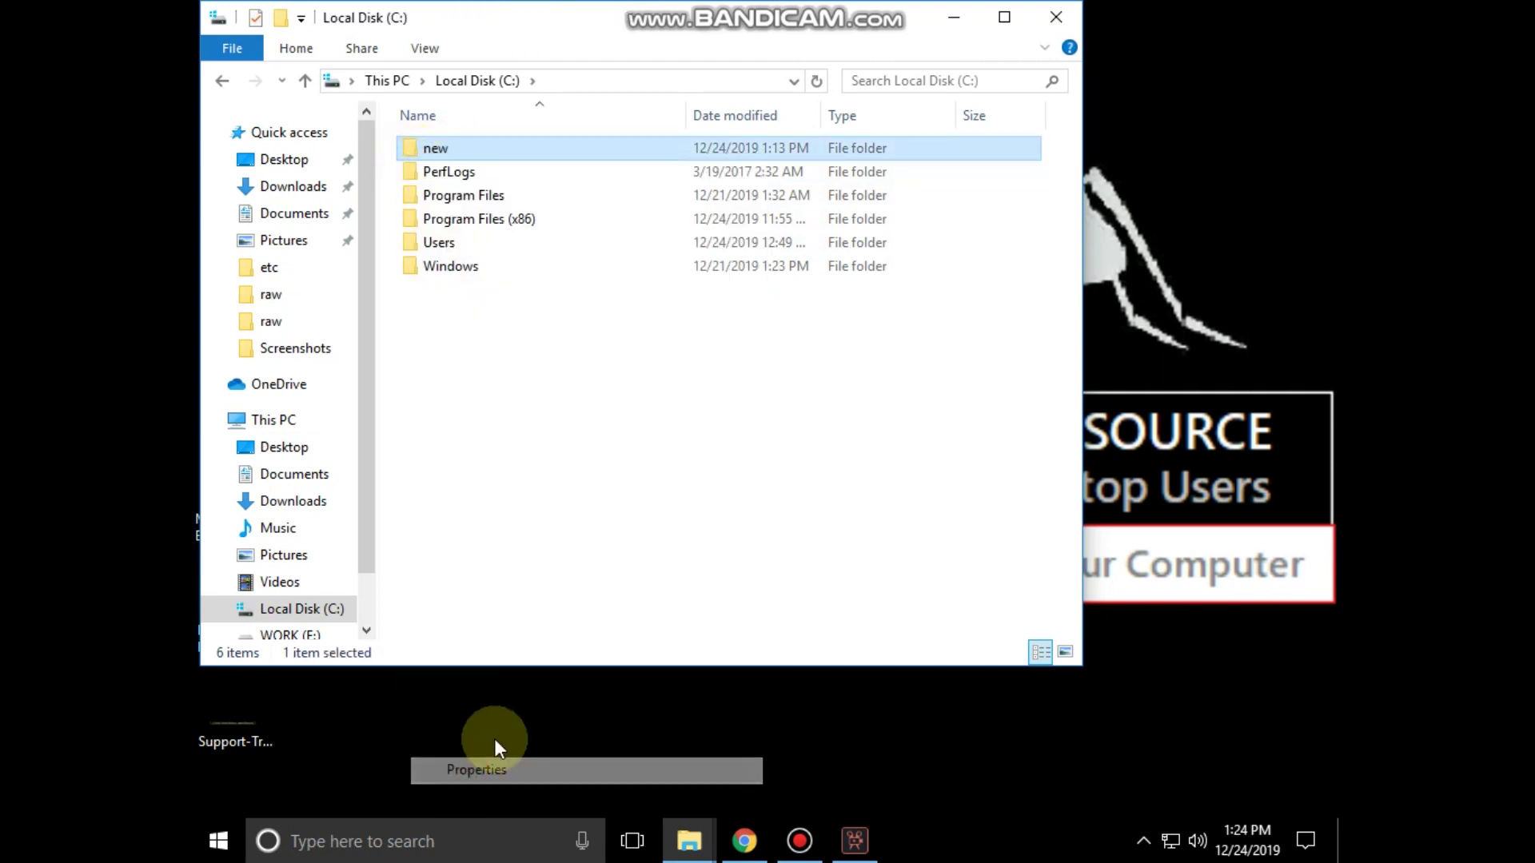
Open the new folder's Advanced Security Settings and start adding a permission entry.
click(575, 212)
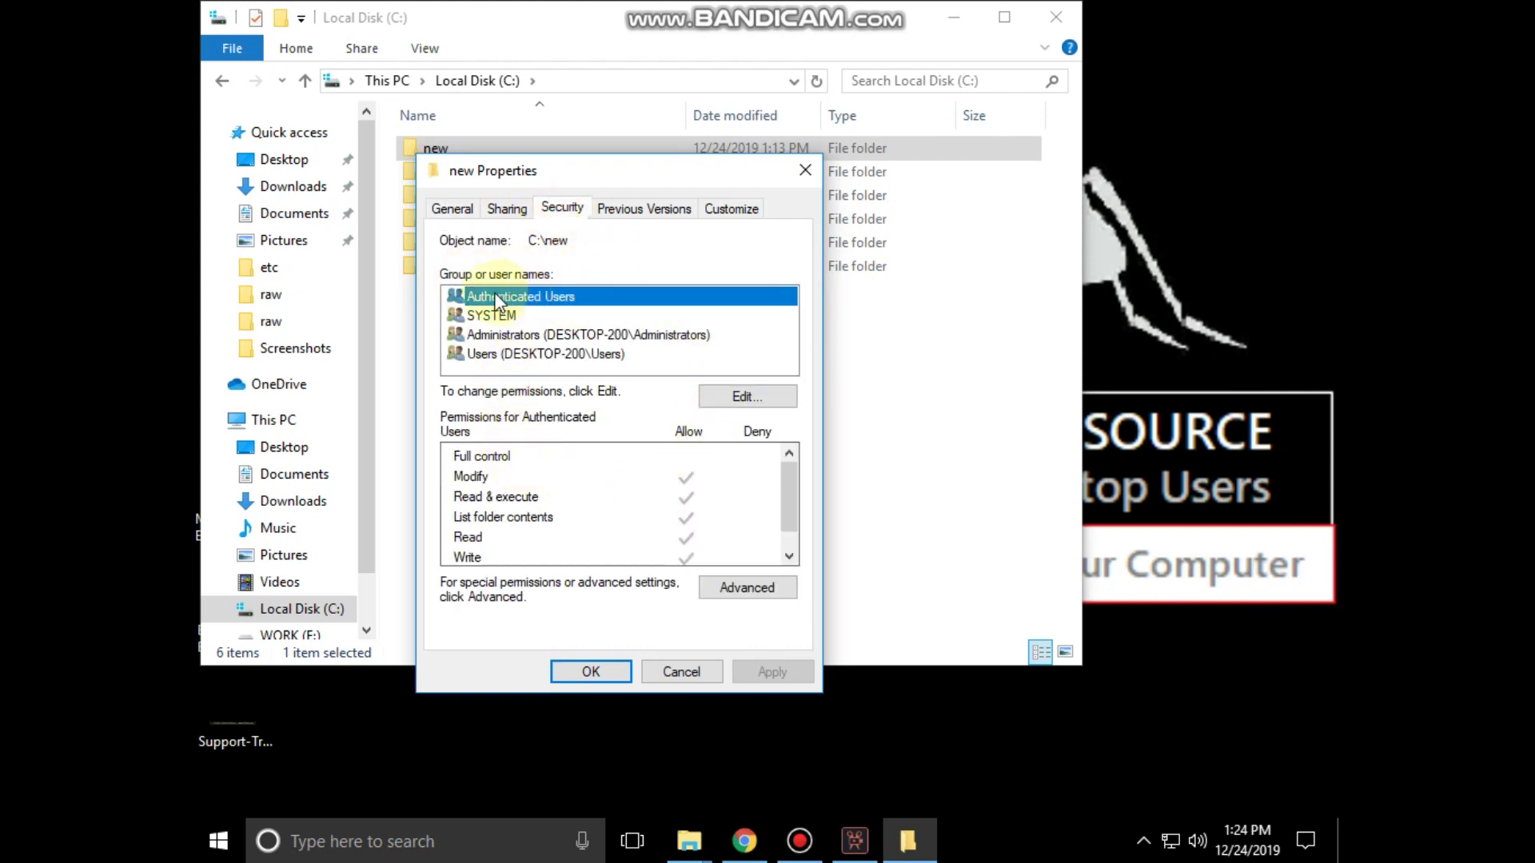
click(747, 588)
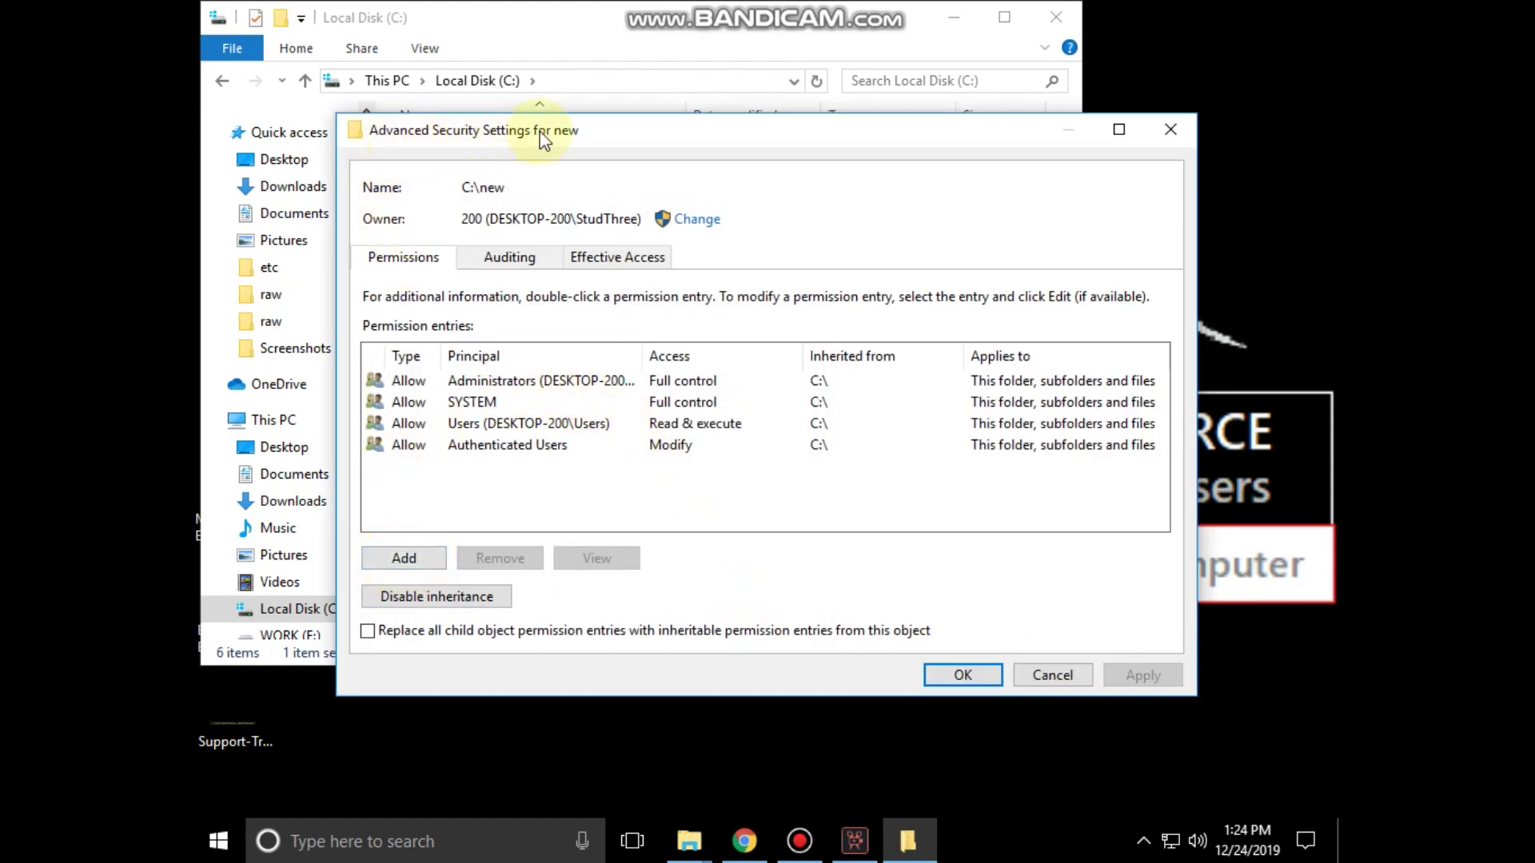
click(404, 558)
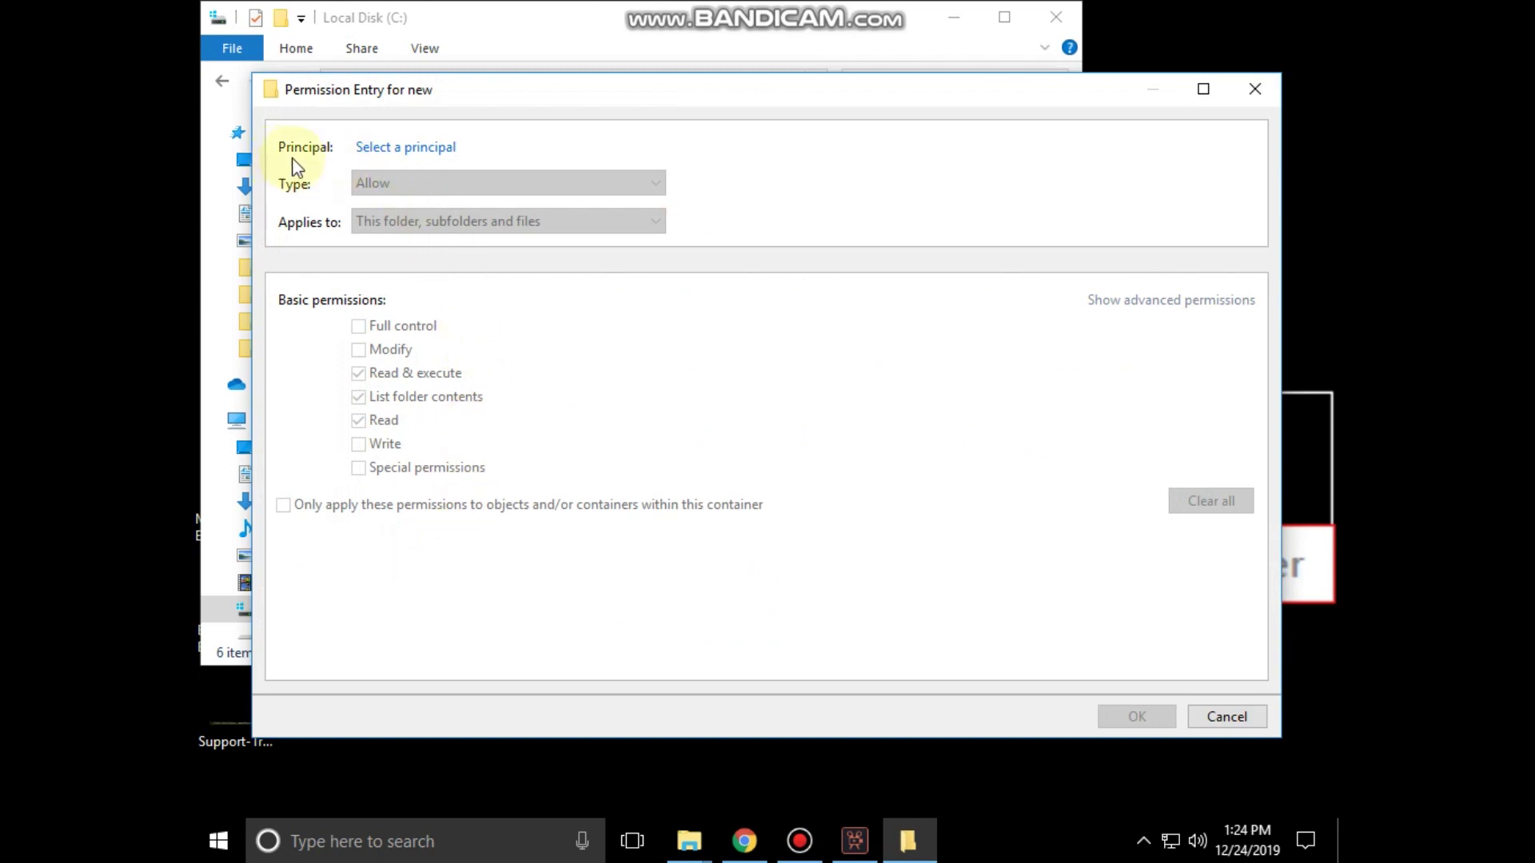
Find and select Everyone as the entry's principal and grant it Full control.
click(384, 149)
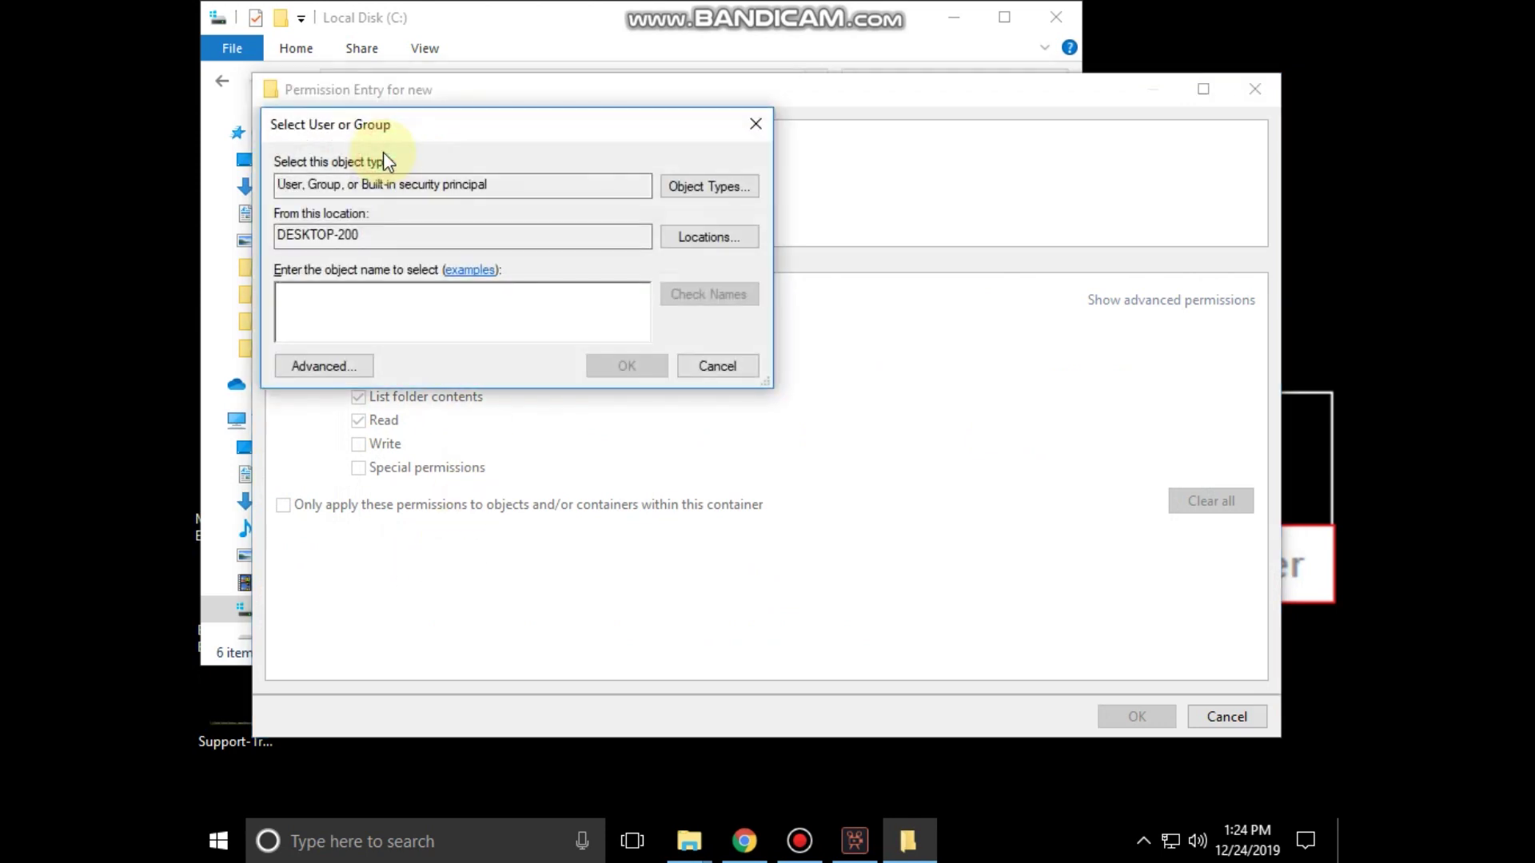
click(338, 365)
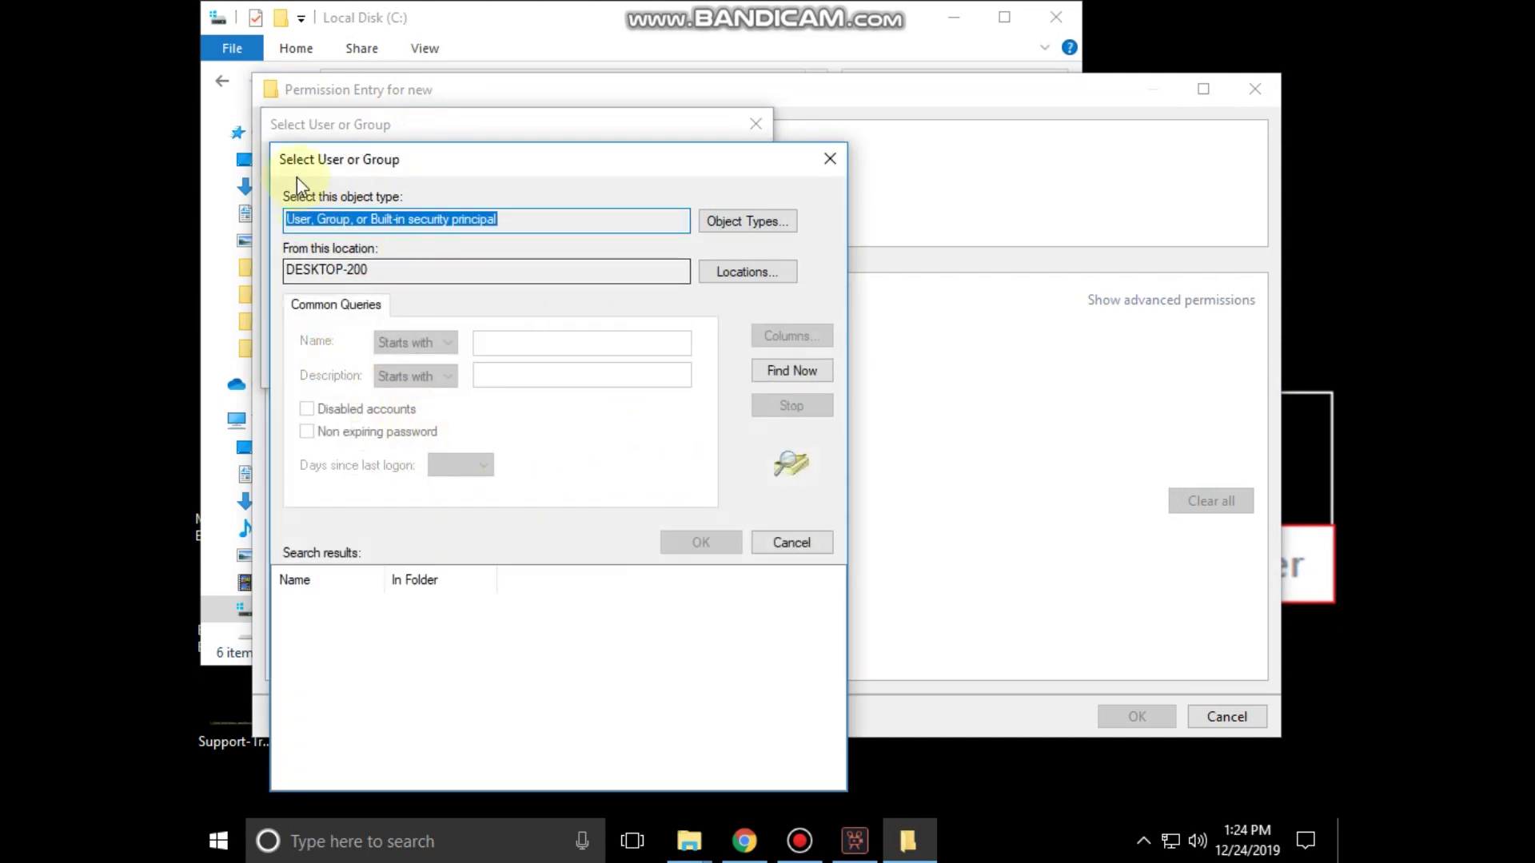
click(774, 371)
drag(841, 601, 834, 654)
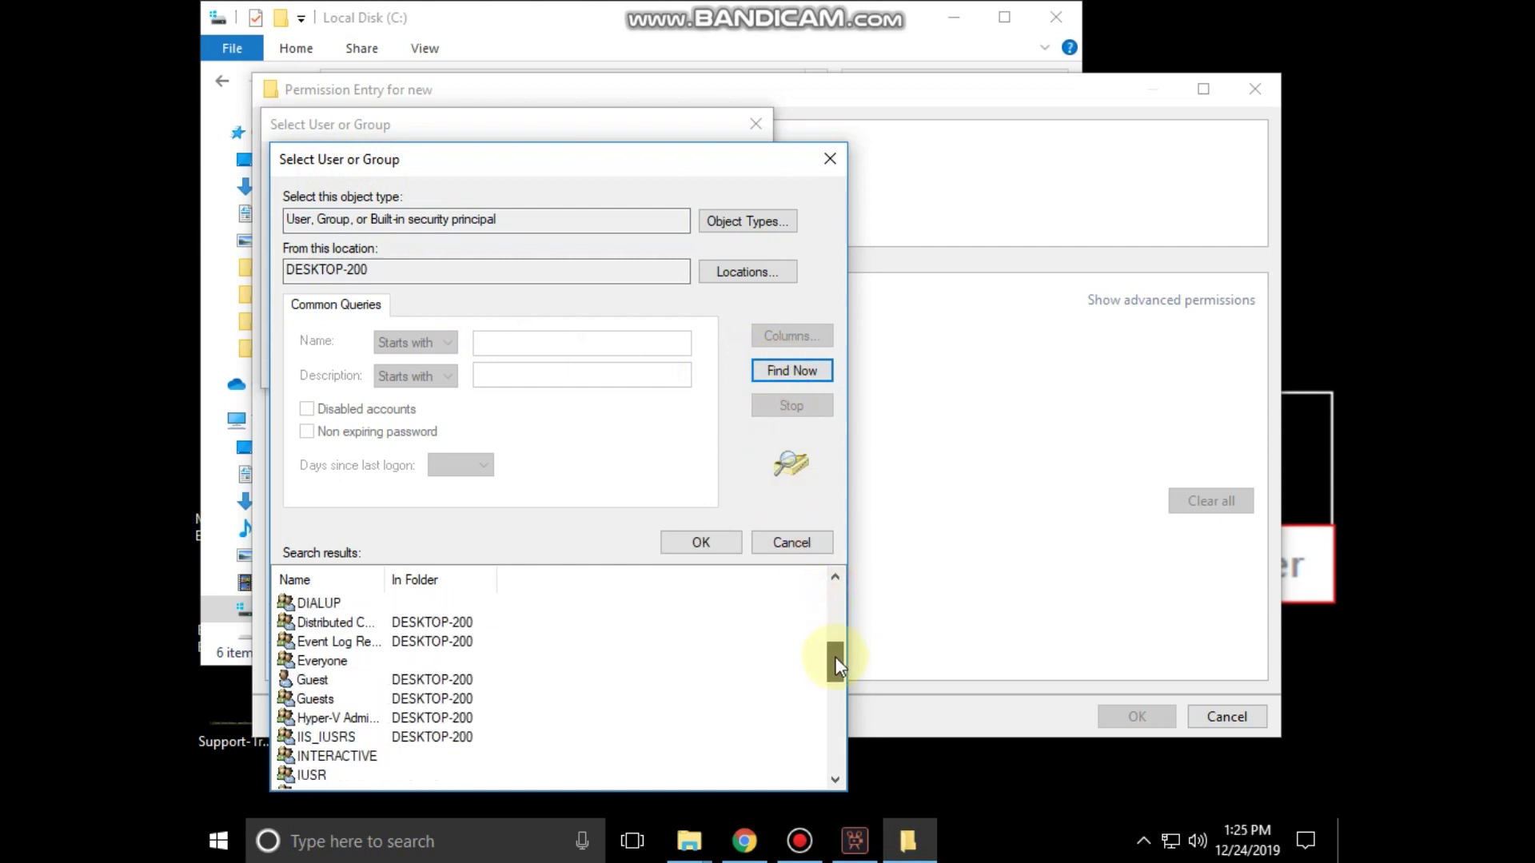
click(320, 662)
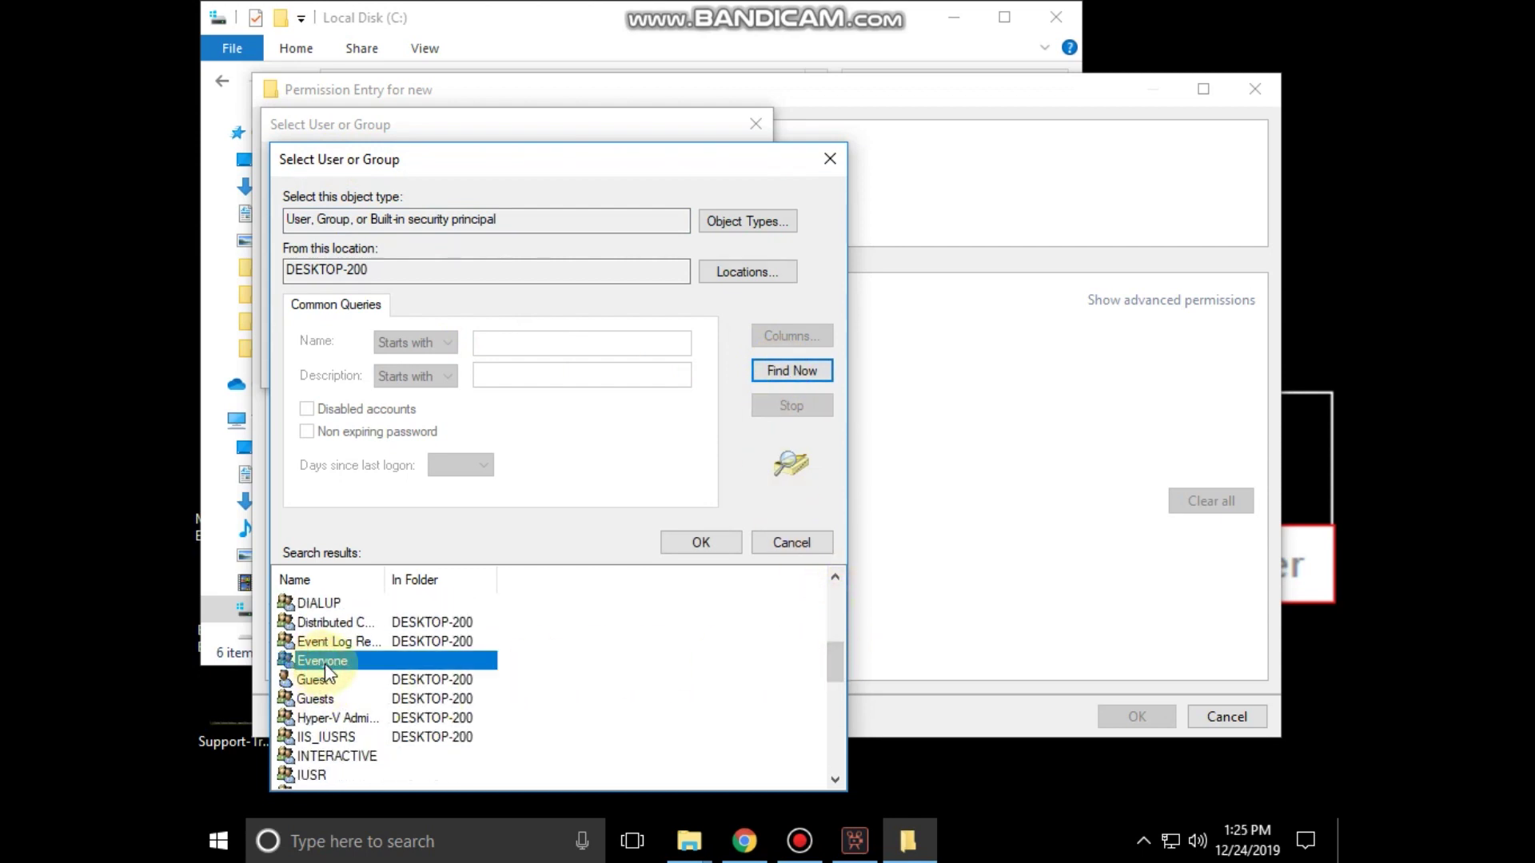
click(701, 548)
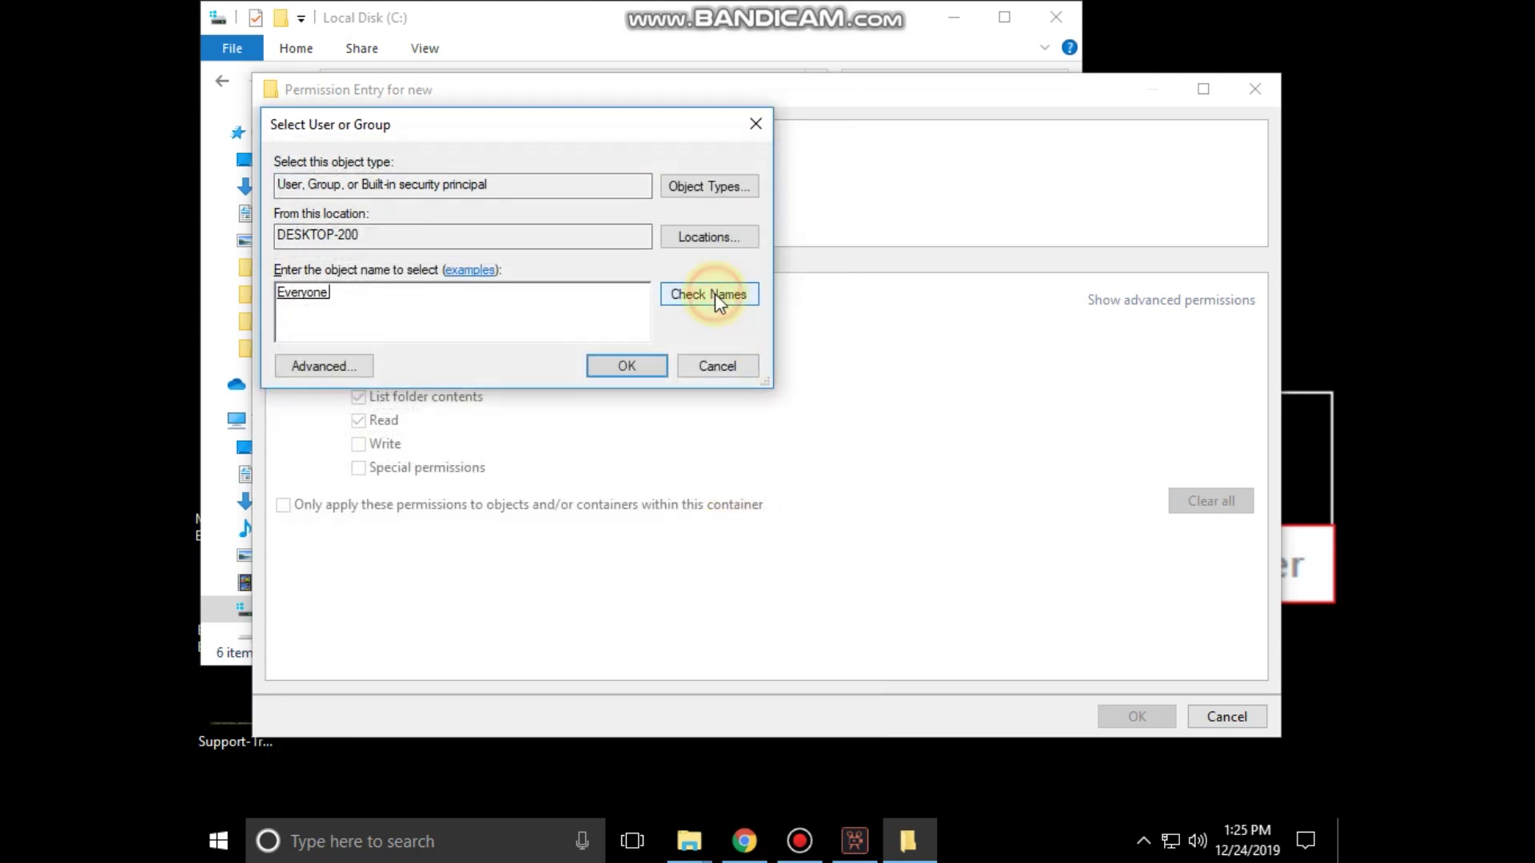
click(628, 366)
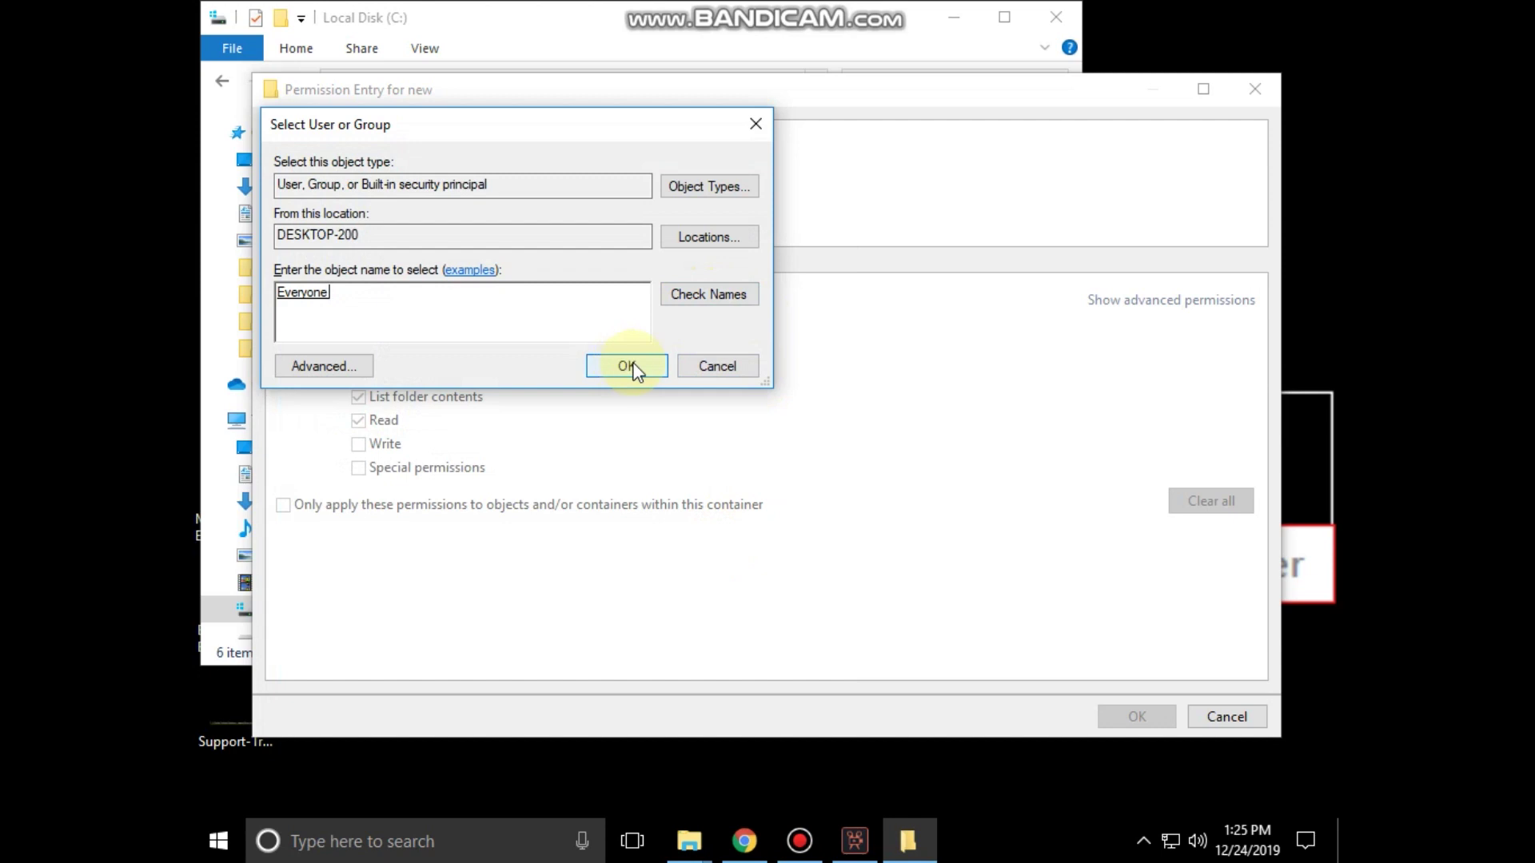
click(358, 327)
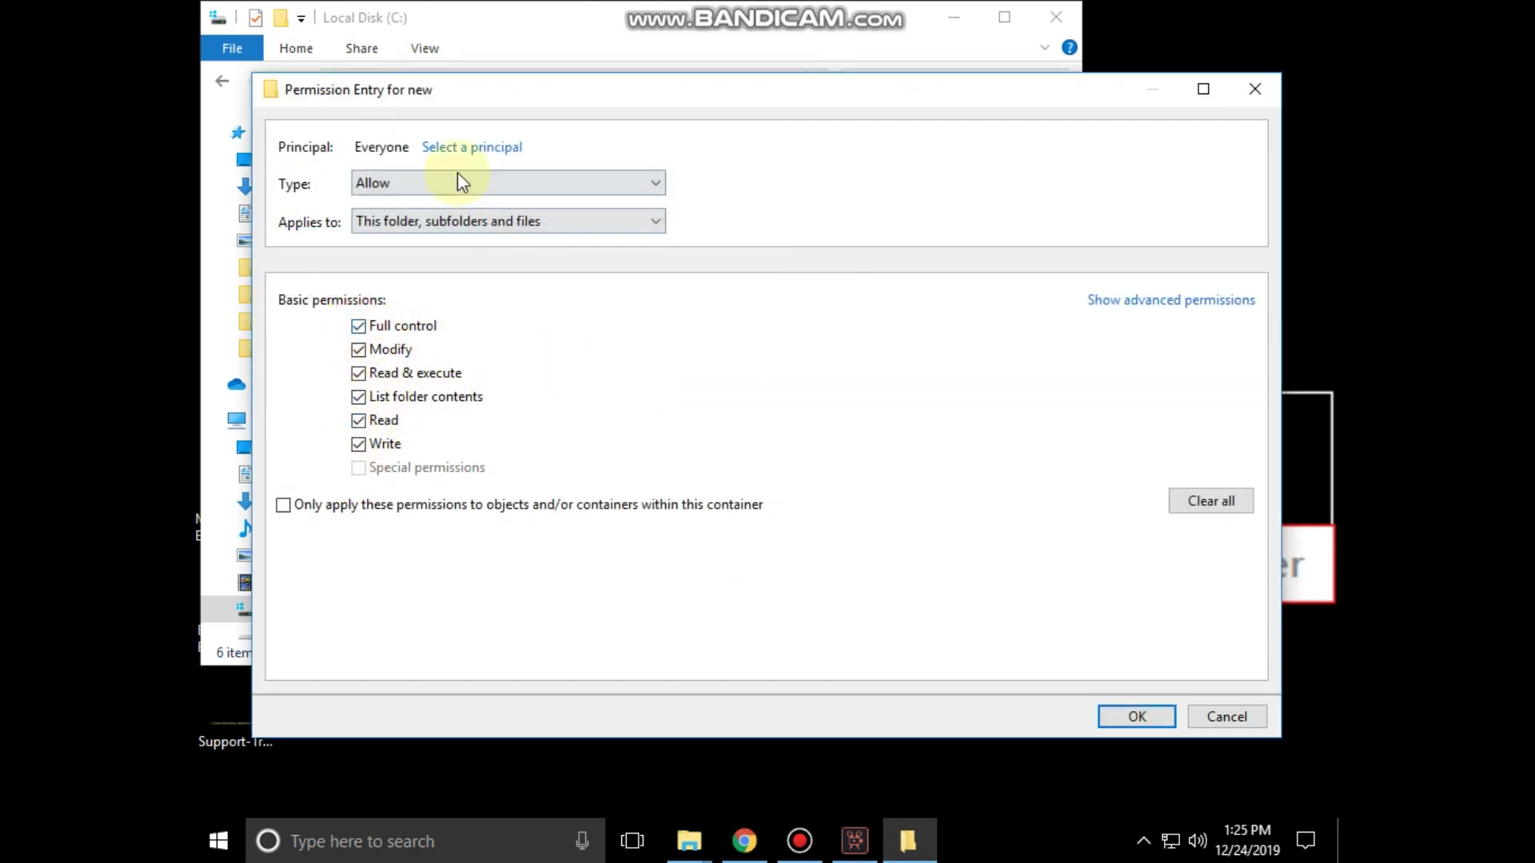
Save and apply Everyone's Full control entry, closing the Advanced Security and Properties dialogs.
click(1120, 717)
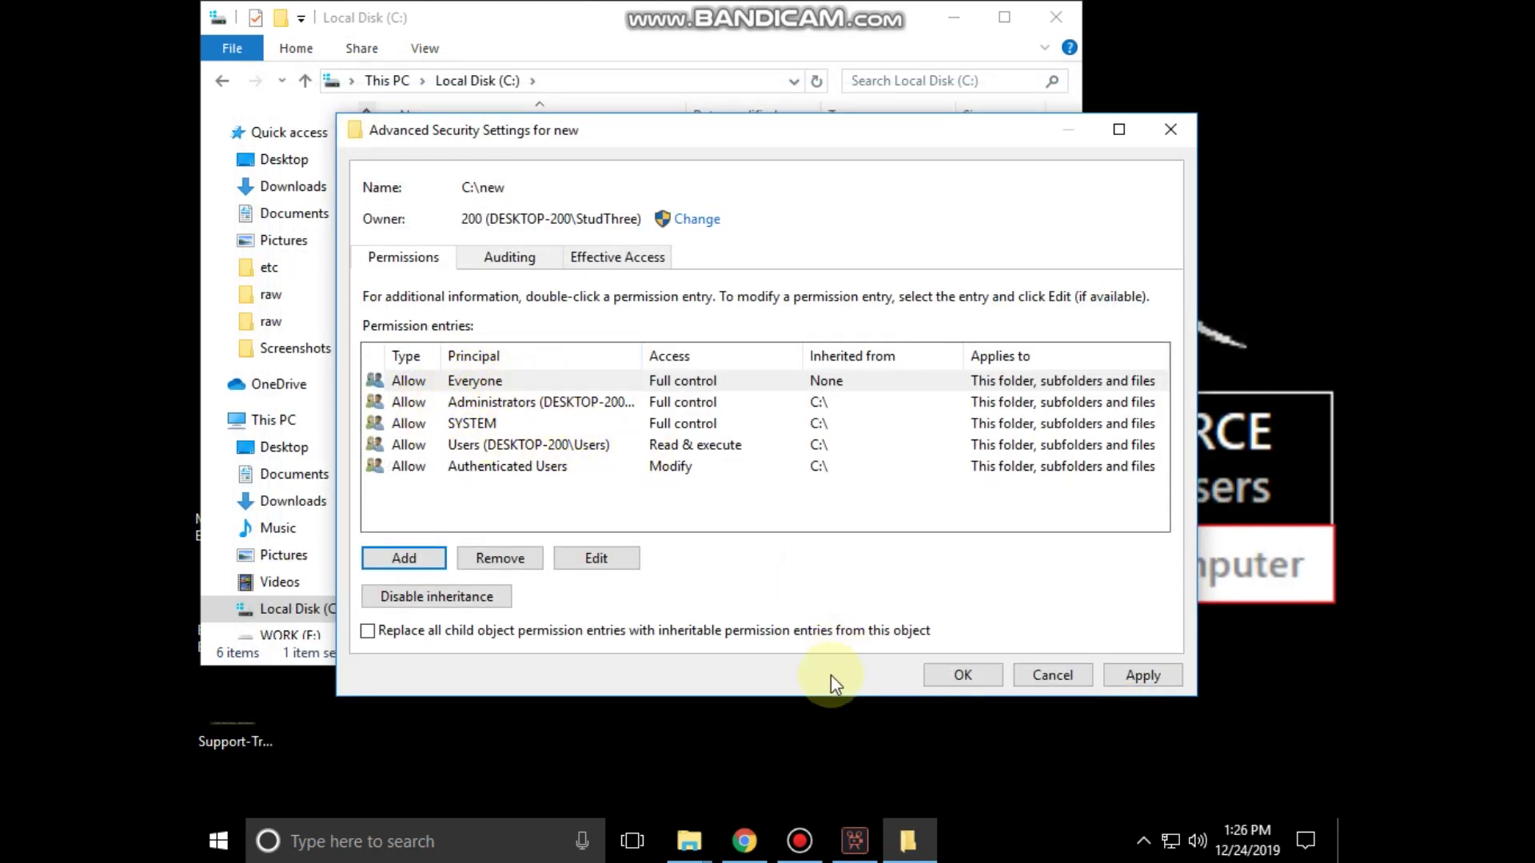
click(1144, 676)
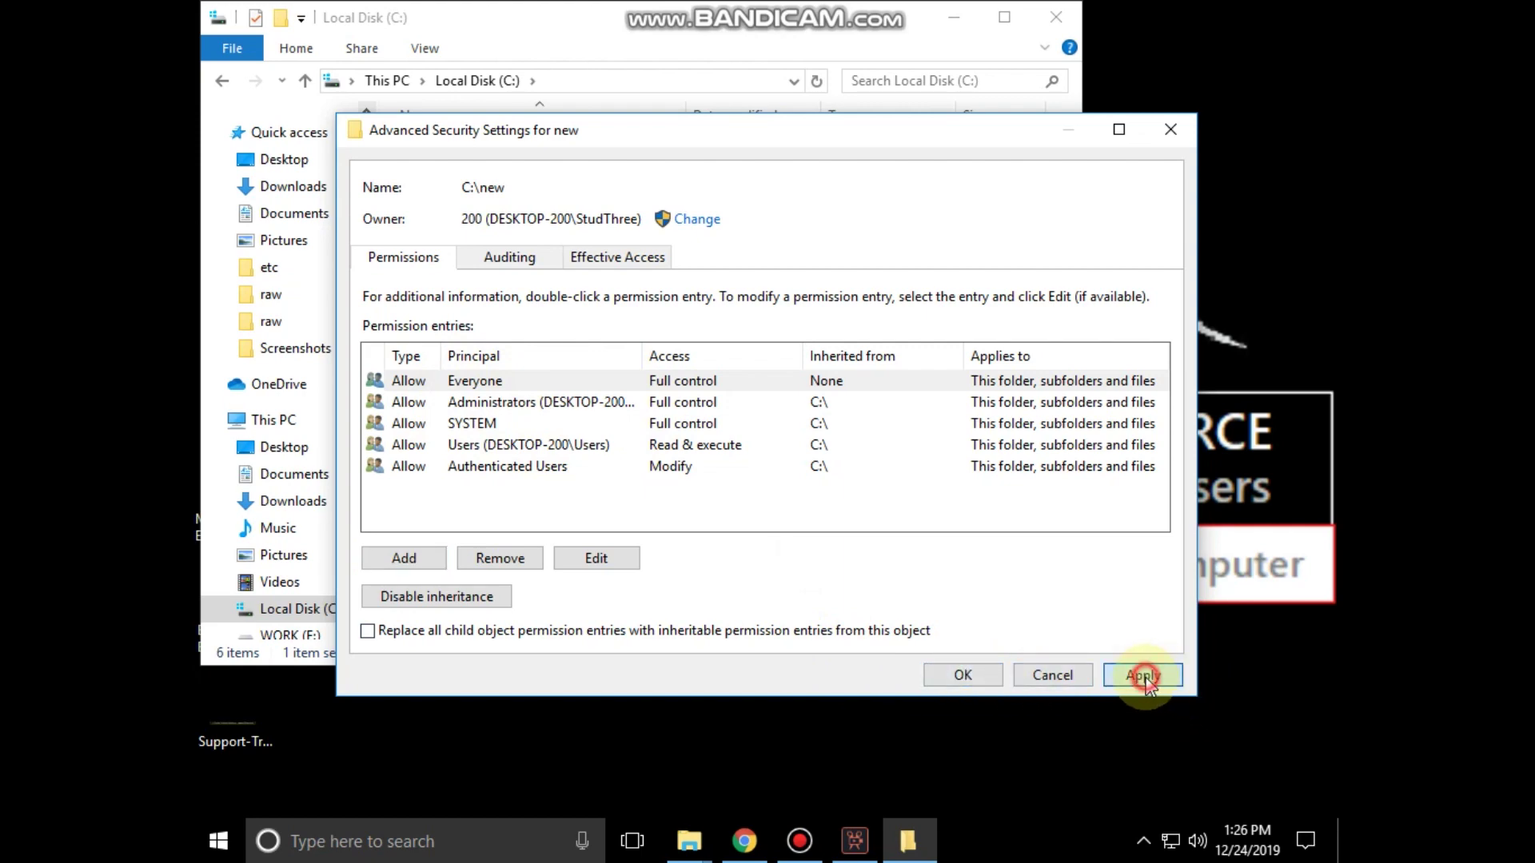
click(964, 677)
click(799, 171)
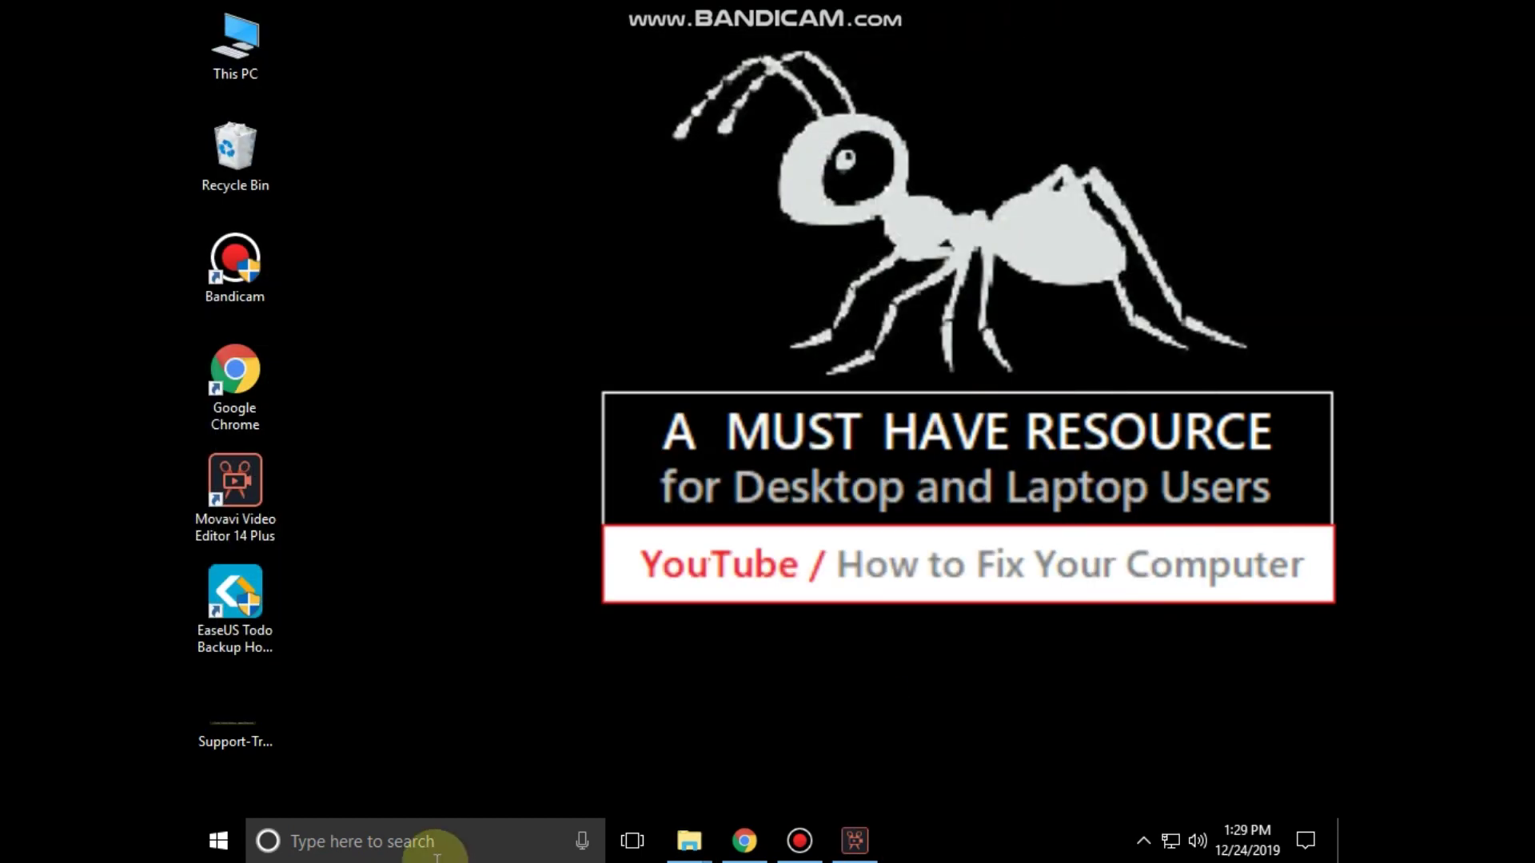
Replace the Run box entry with msconfig and show System Configuration's Startup tab.
click(436, 843)
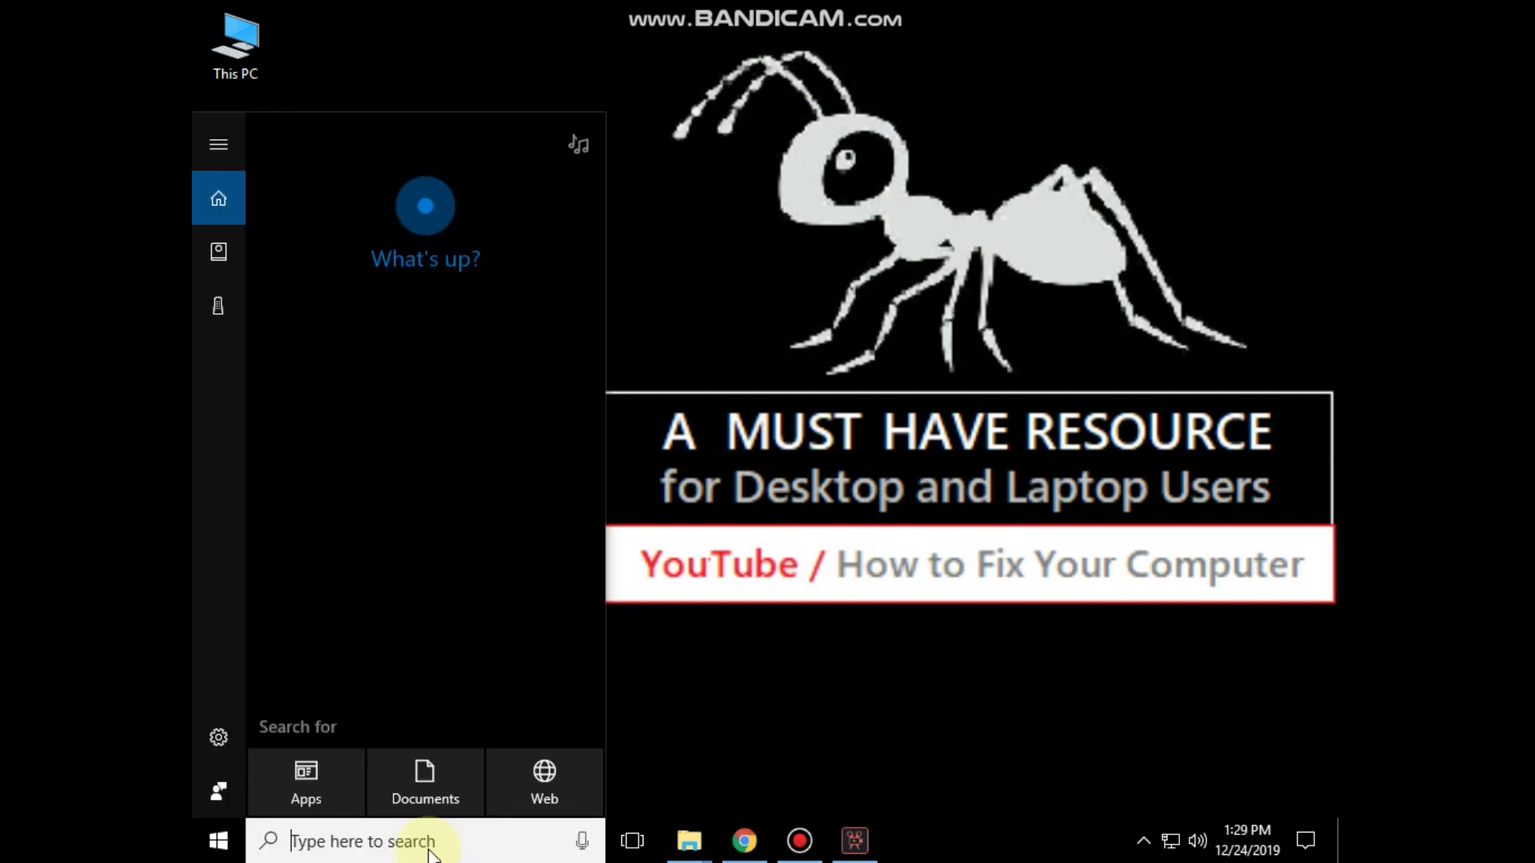
text(run)
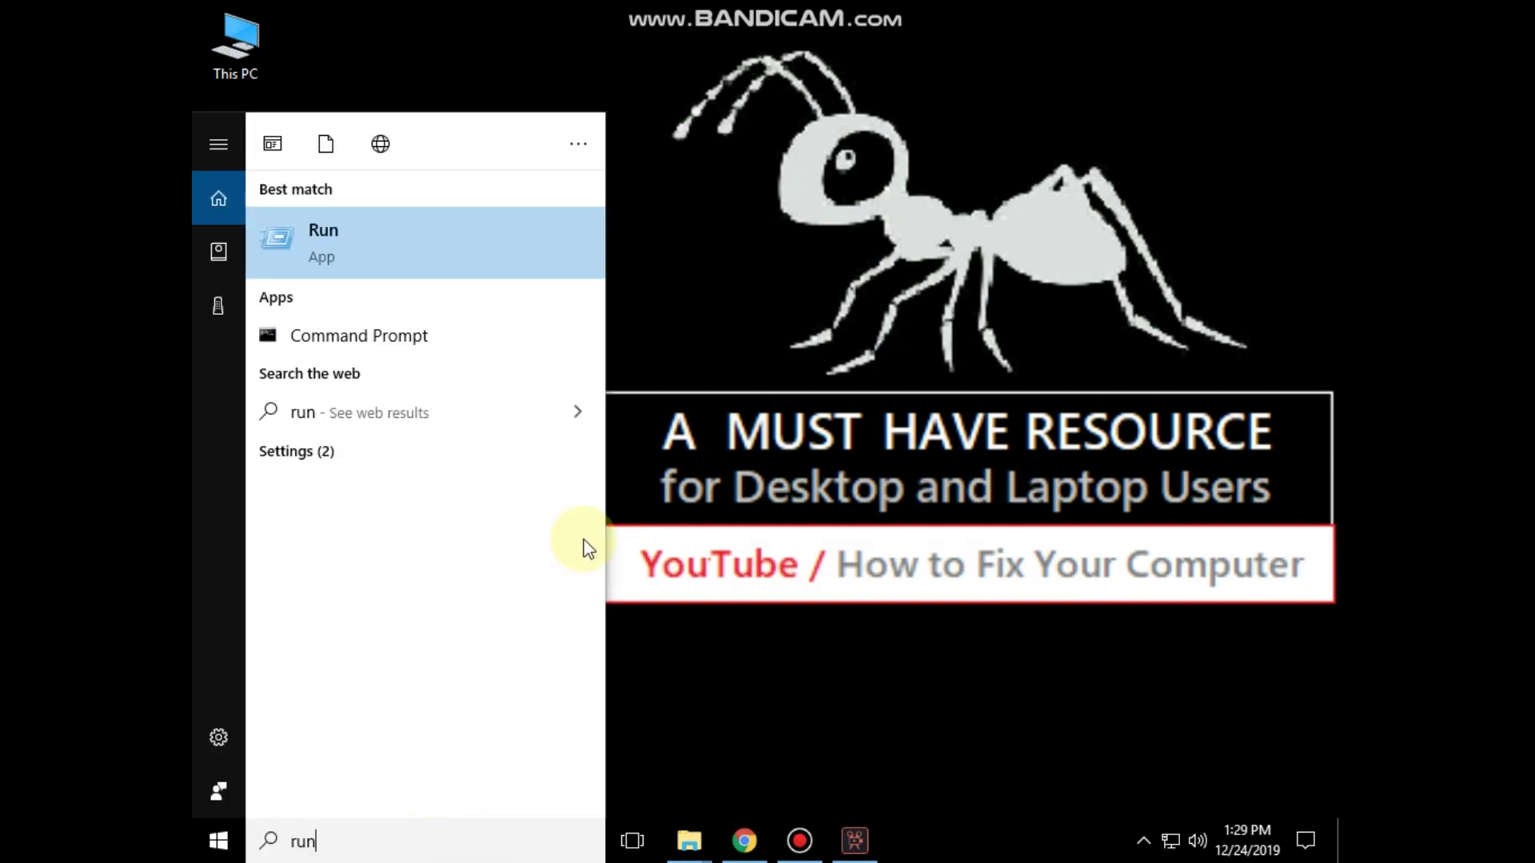
click(358, 232)
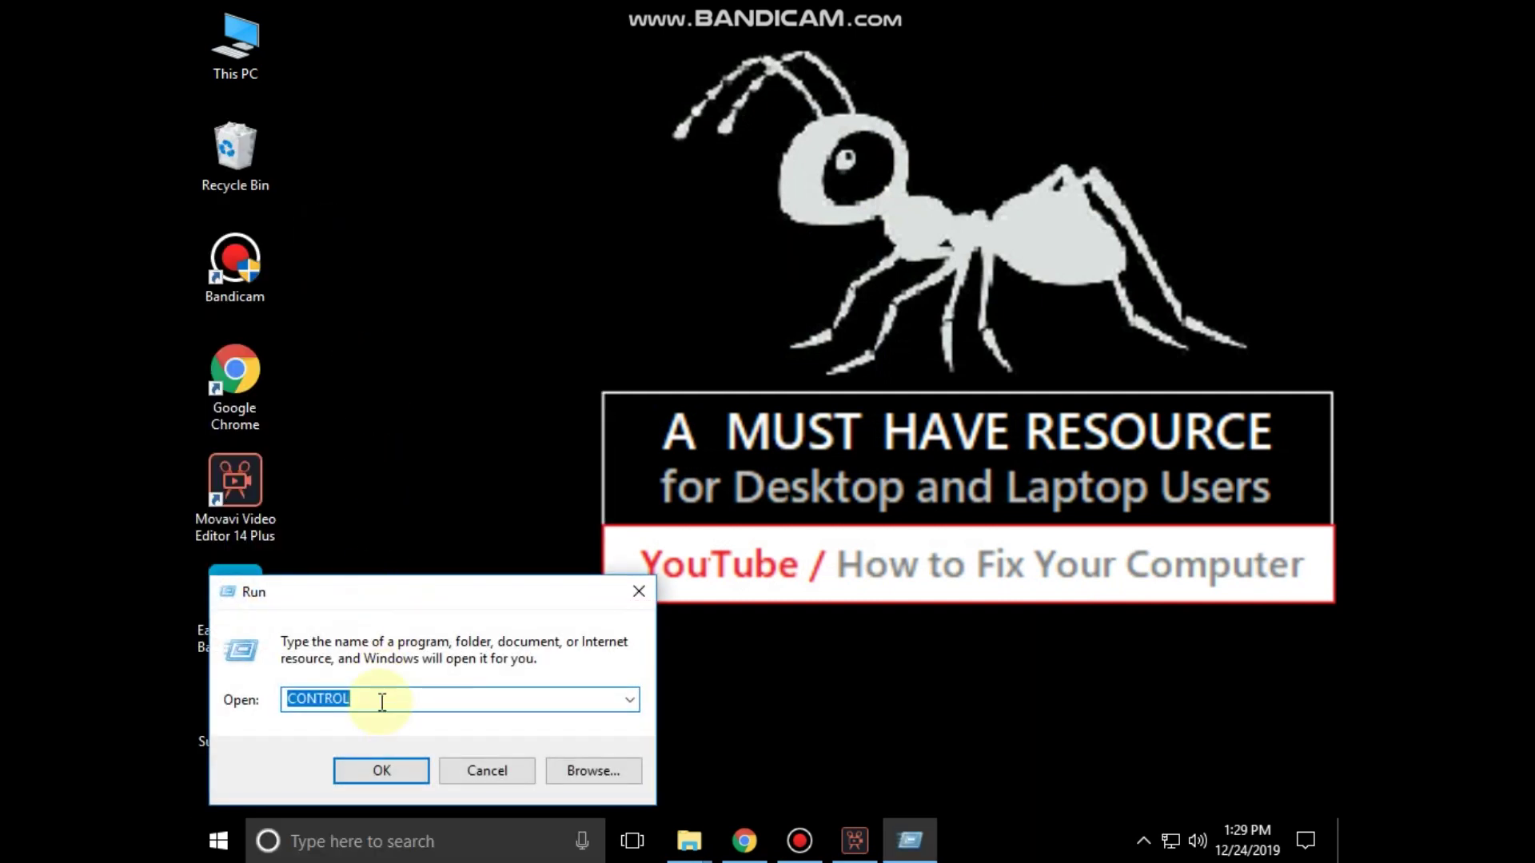
key(BackSpace)
text(m)
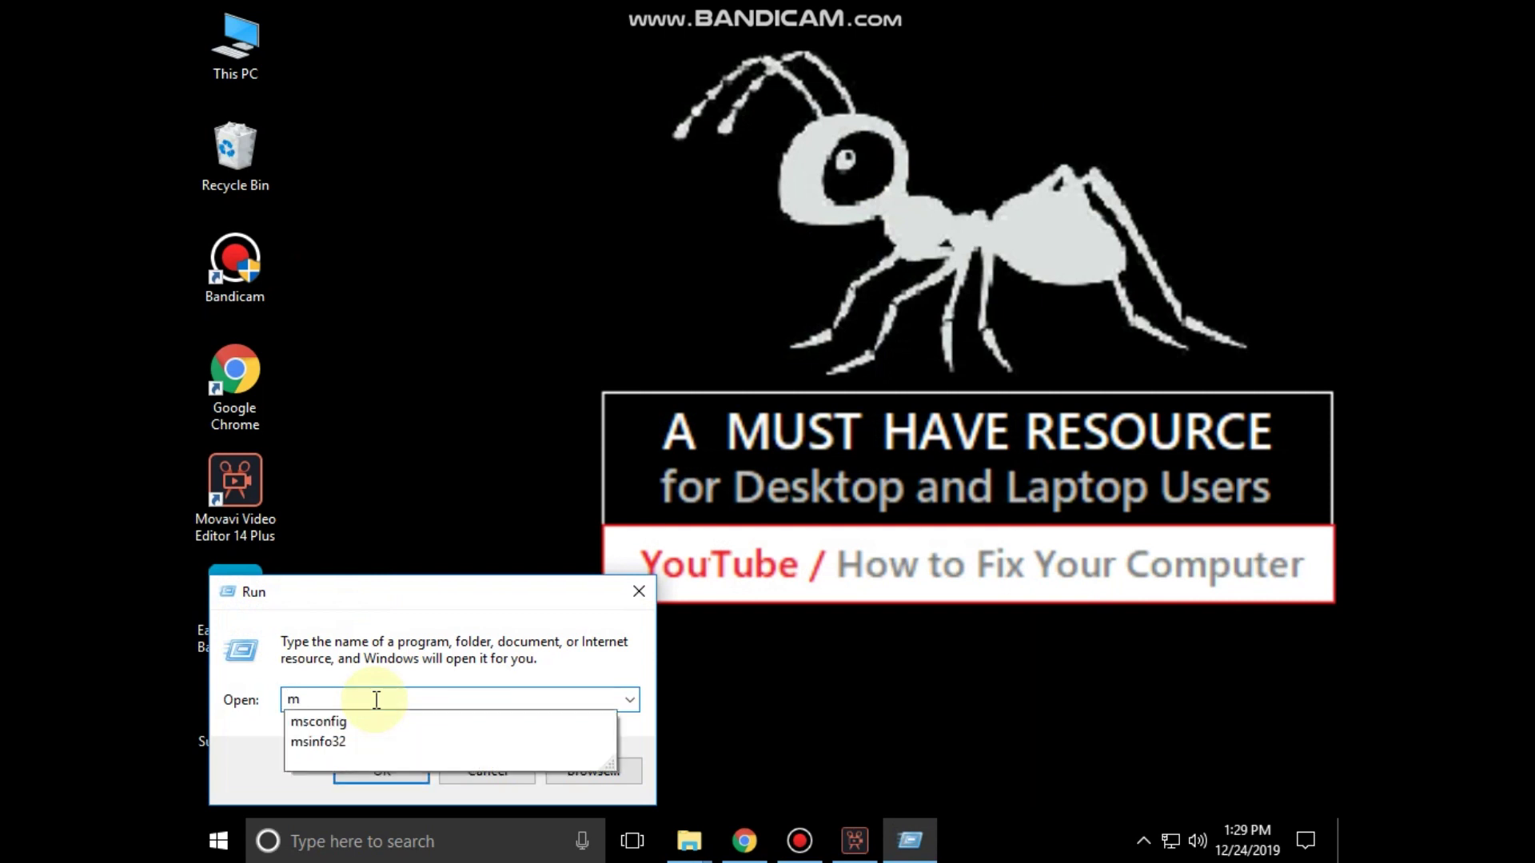
text(sconf)
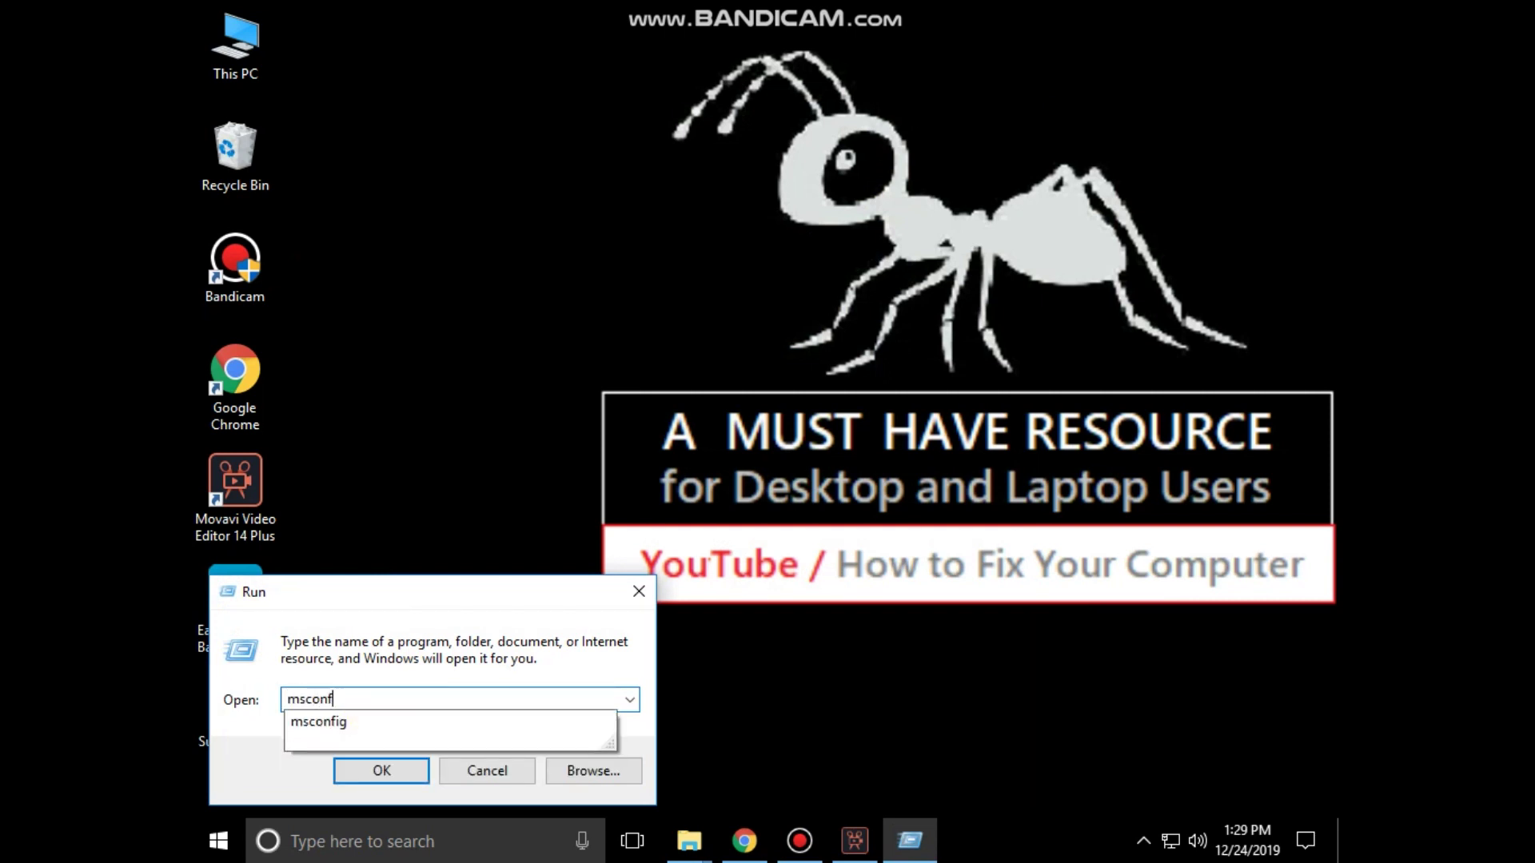
text(ig)
click(381, 771)
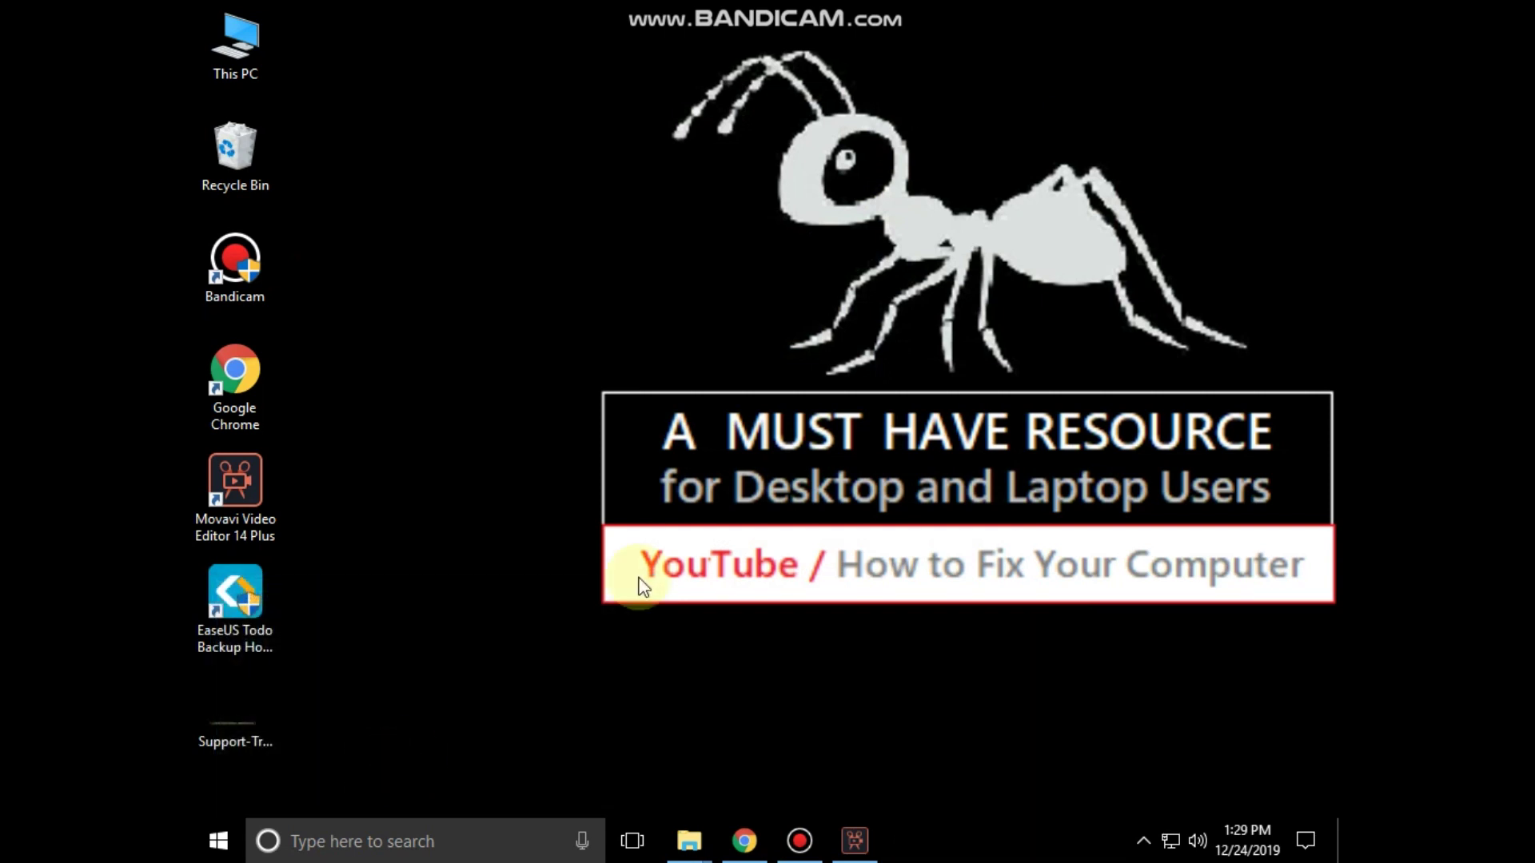
click(644, 243)
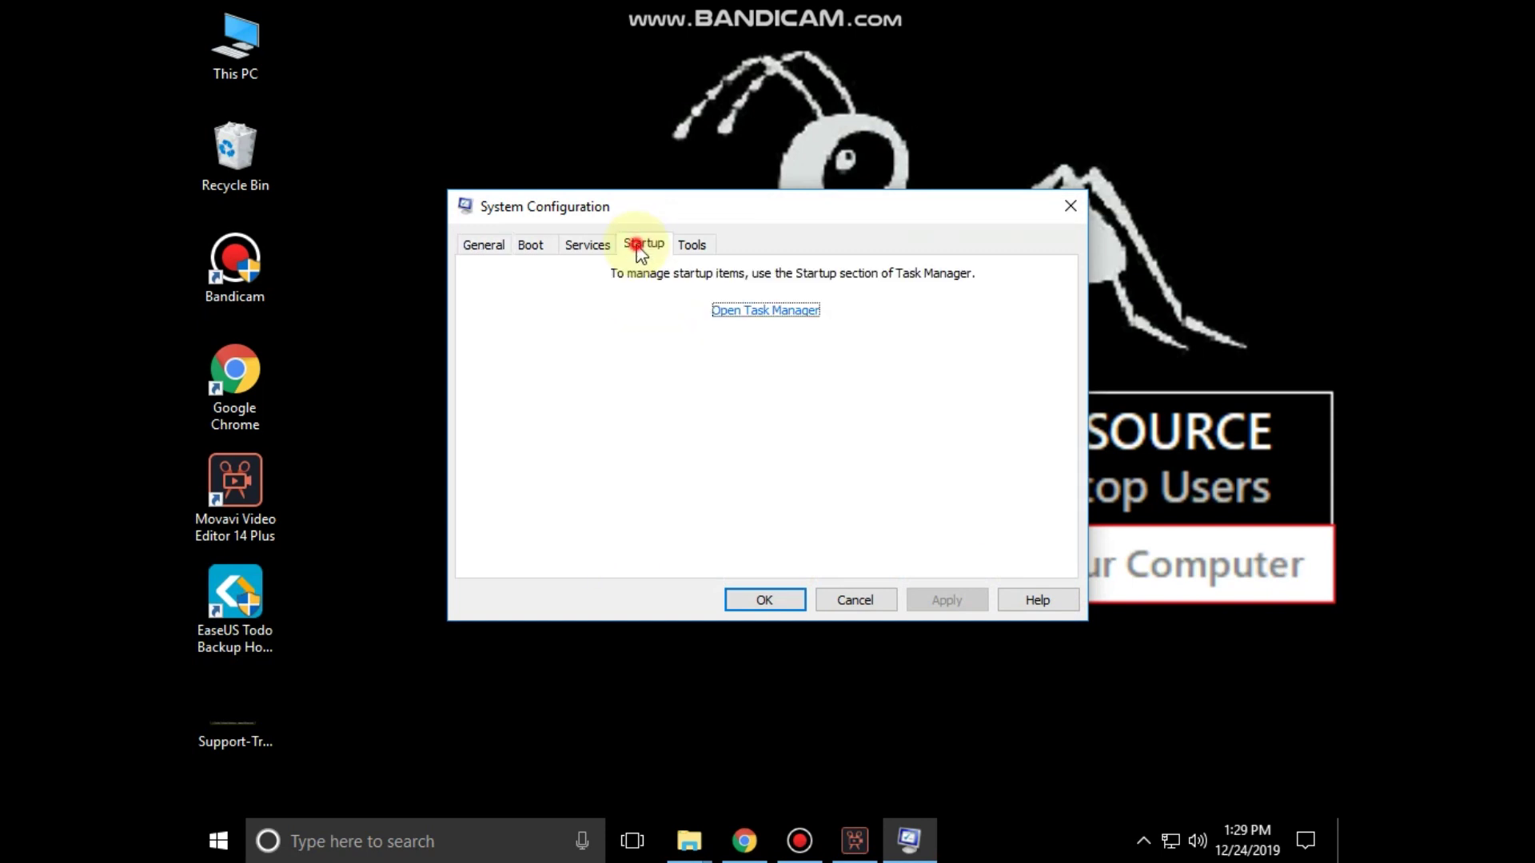
Disable the Microsoft OneDrive and Windows Defender notification startup items in Task Manager.
click(737, 312)
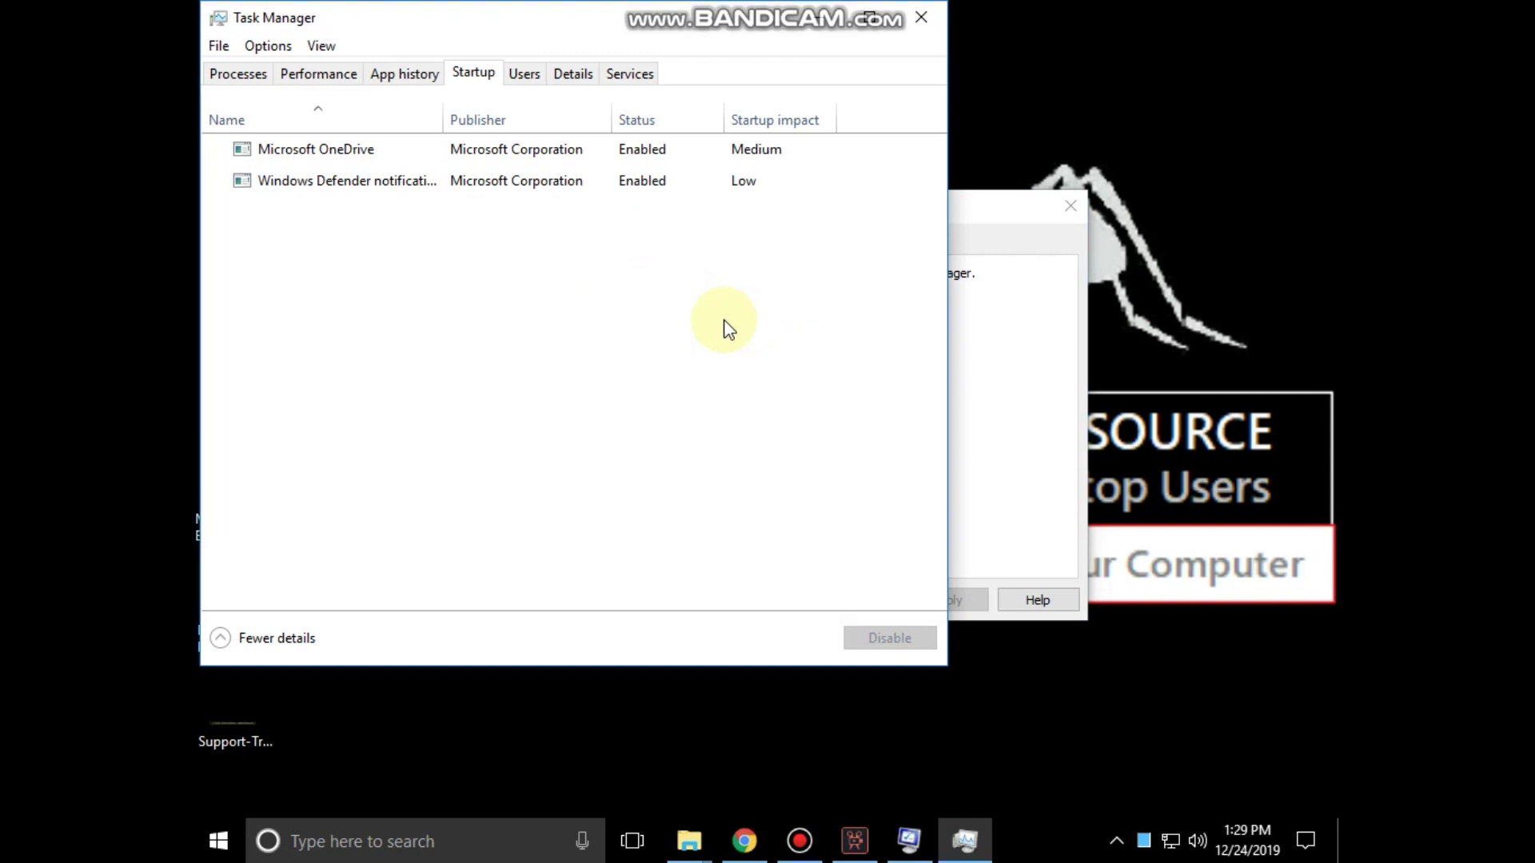
right_click(330, 154)
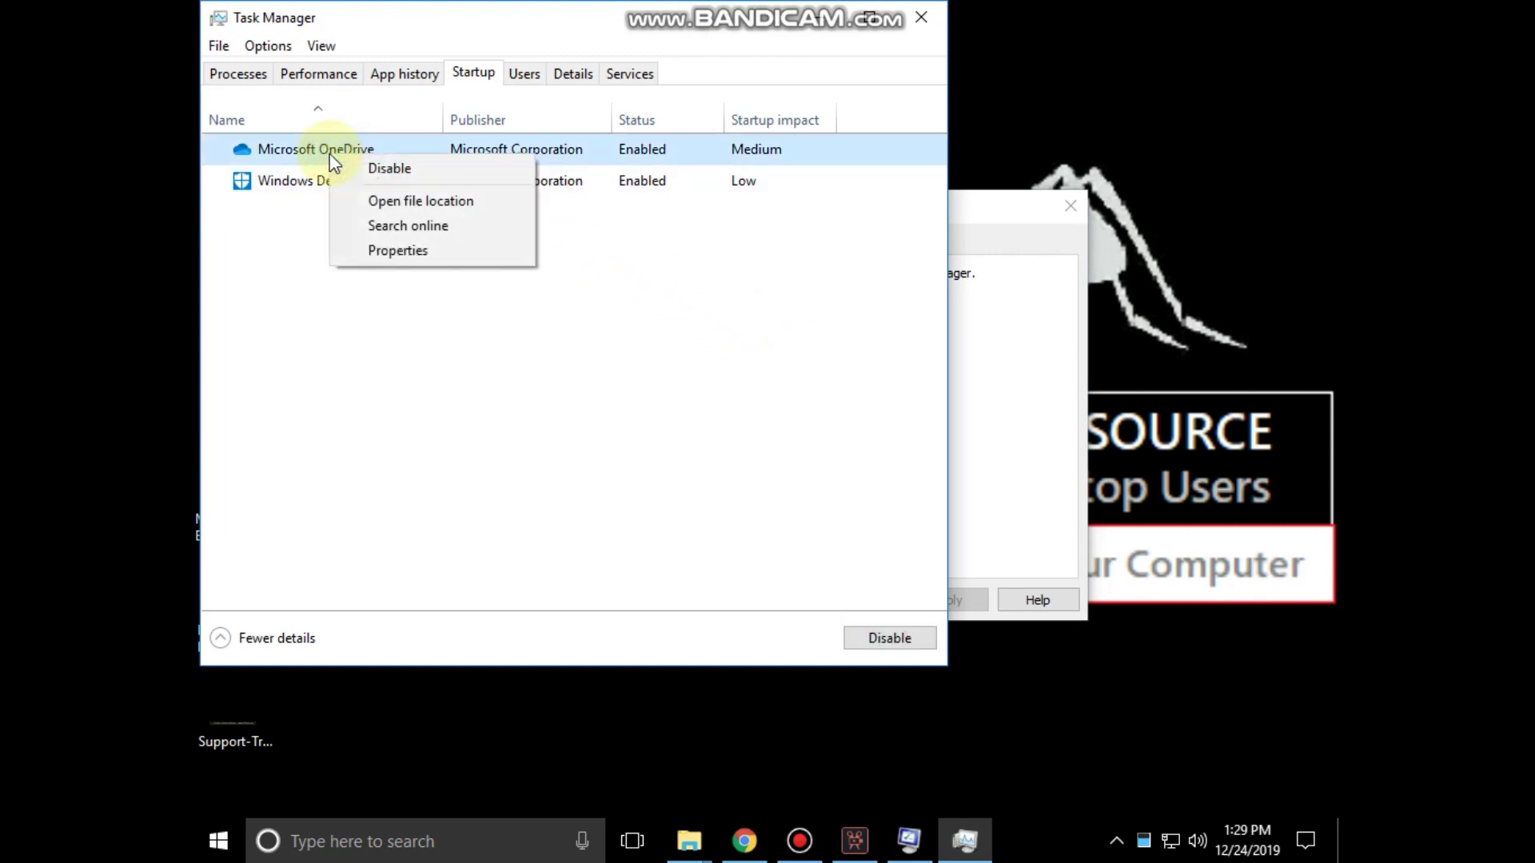
click(392, 169)
click(363, 181)
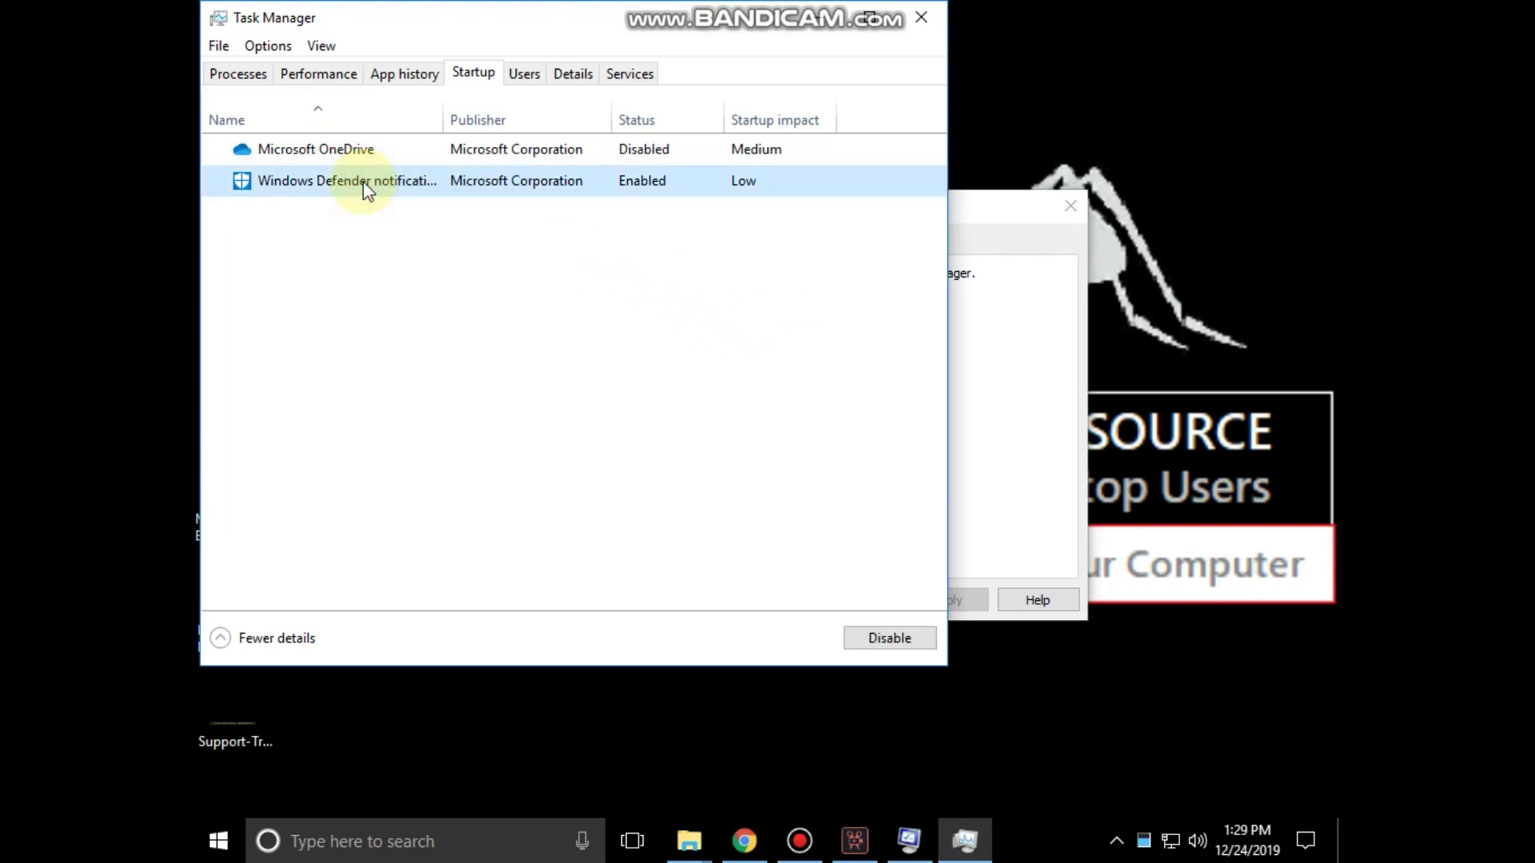
right_click(363, 181)
click(412, 195)
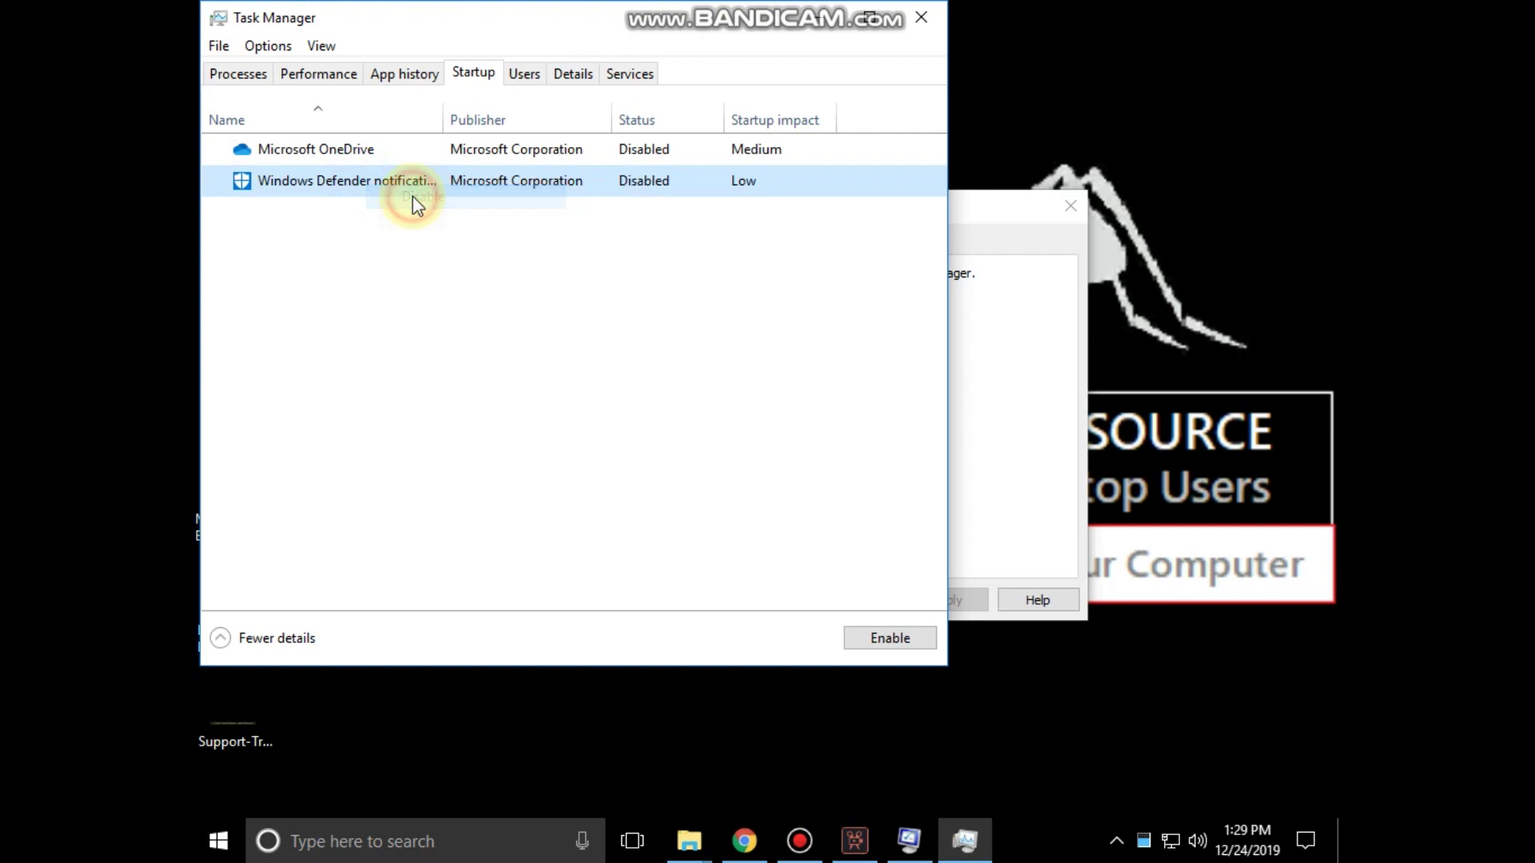
Close Task Manager and System Configuration, then select This PC on the desktop.
click(912, 24)
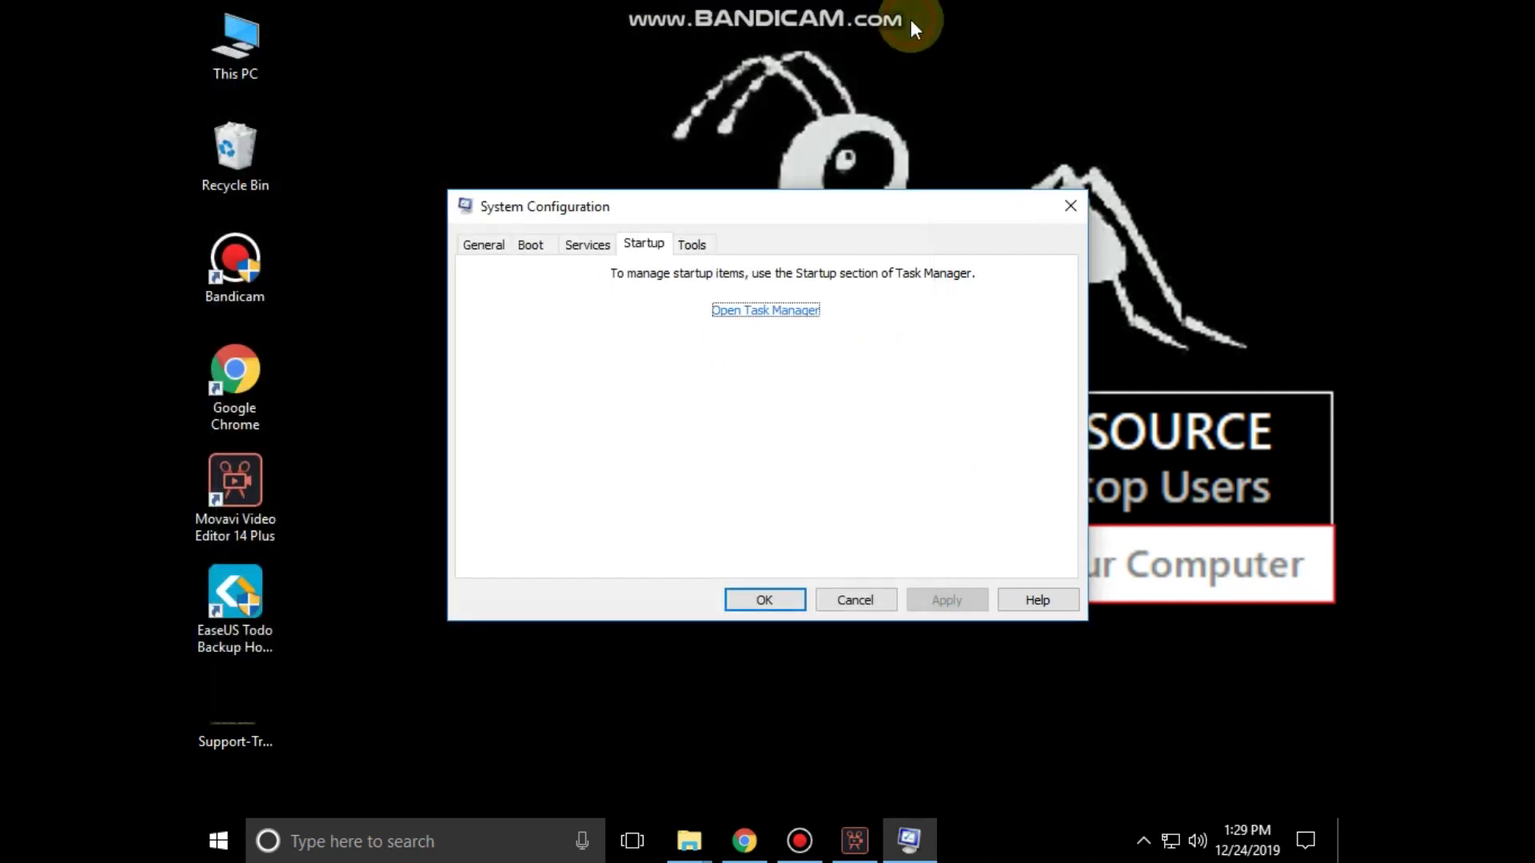
click(765, 600)
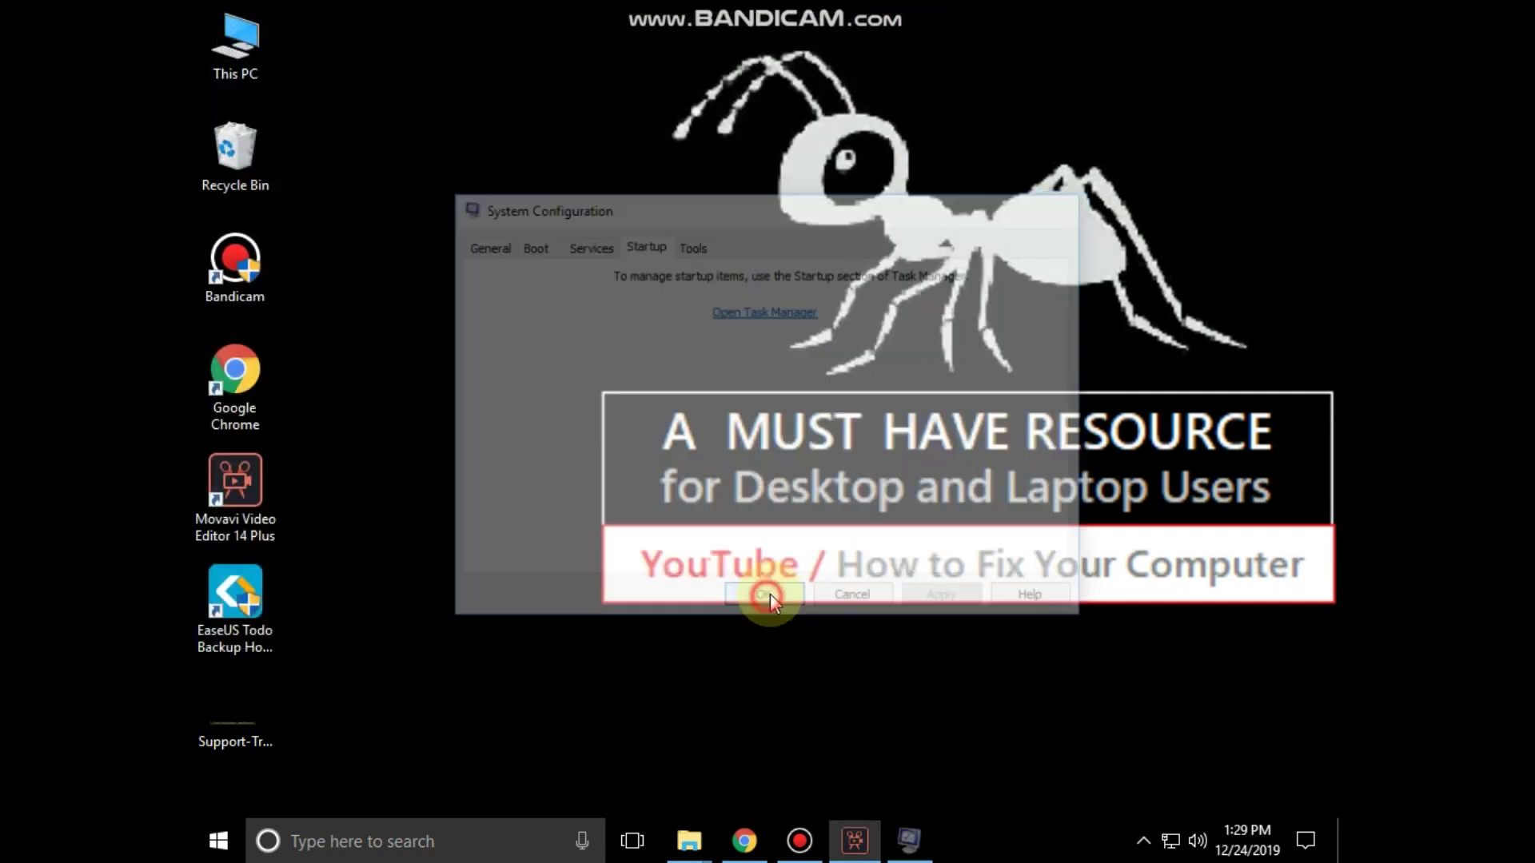
click(238, 38)
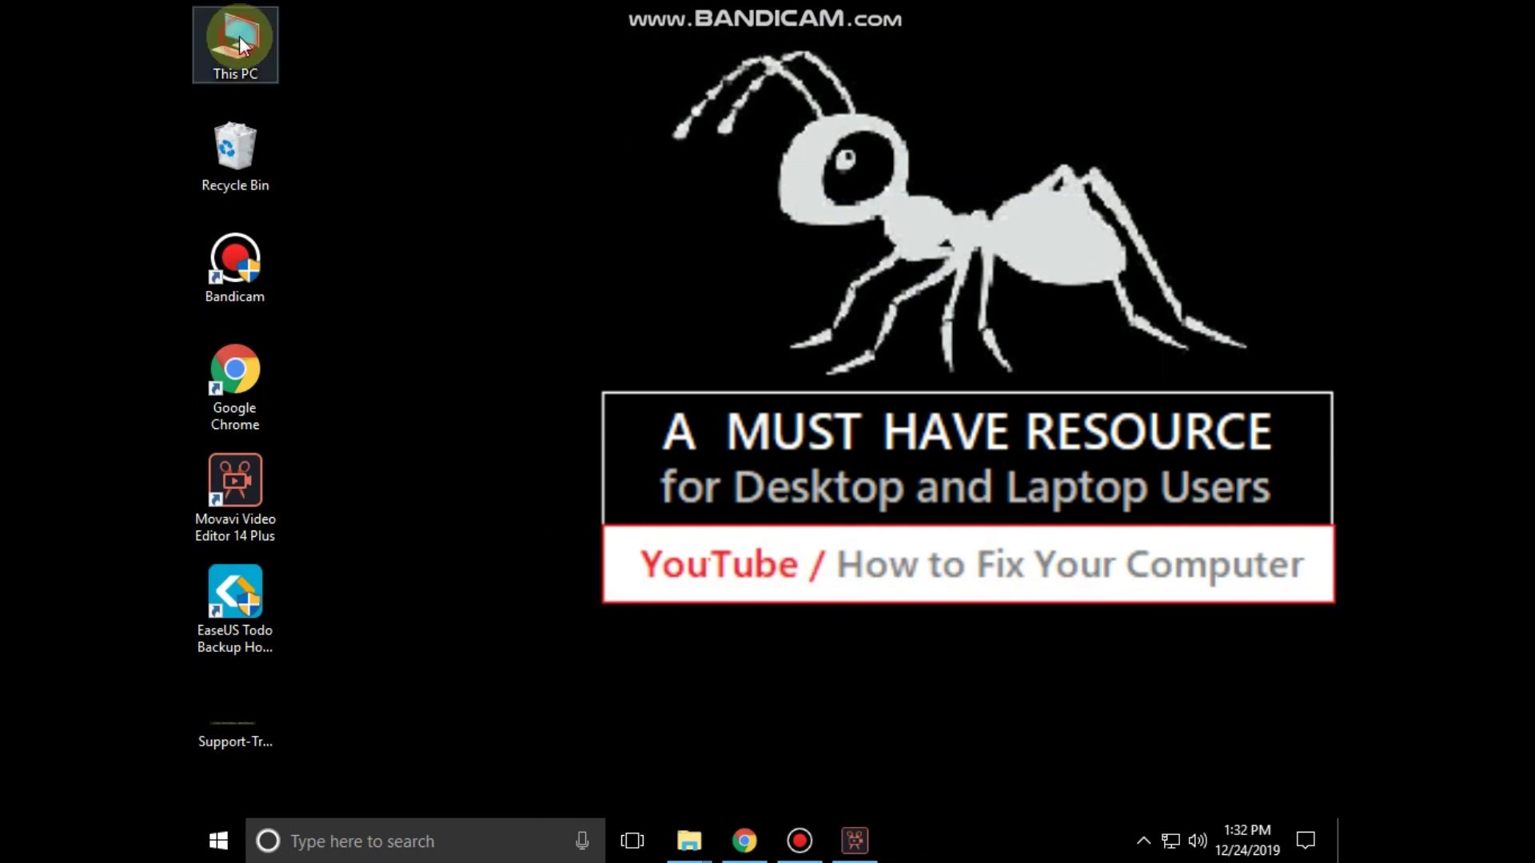
Open the properties of the new folder on Local Disk (C:) via This PC.
double_click(238, 41)
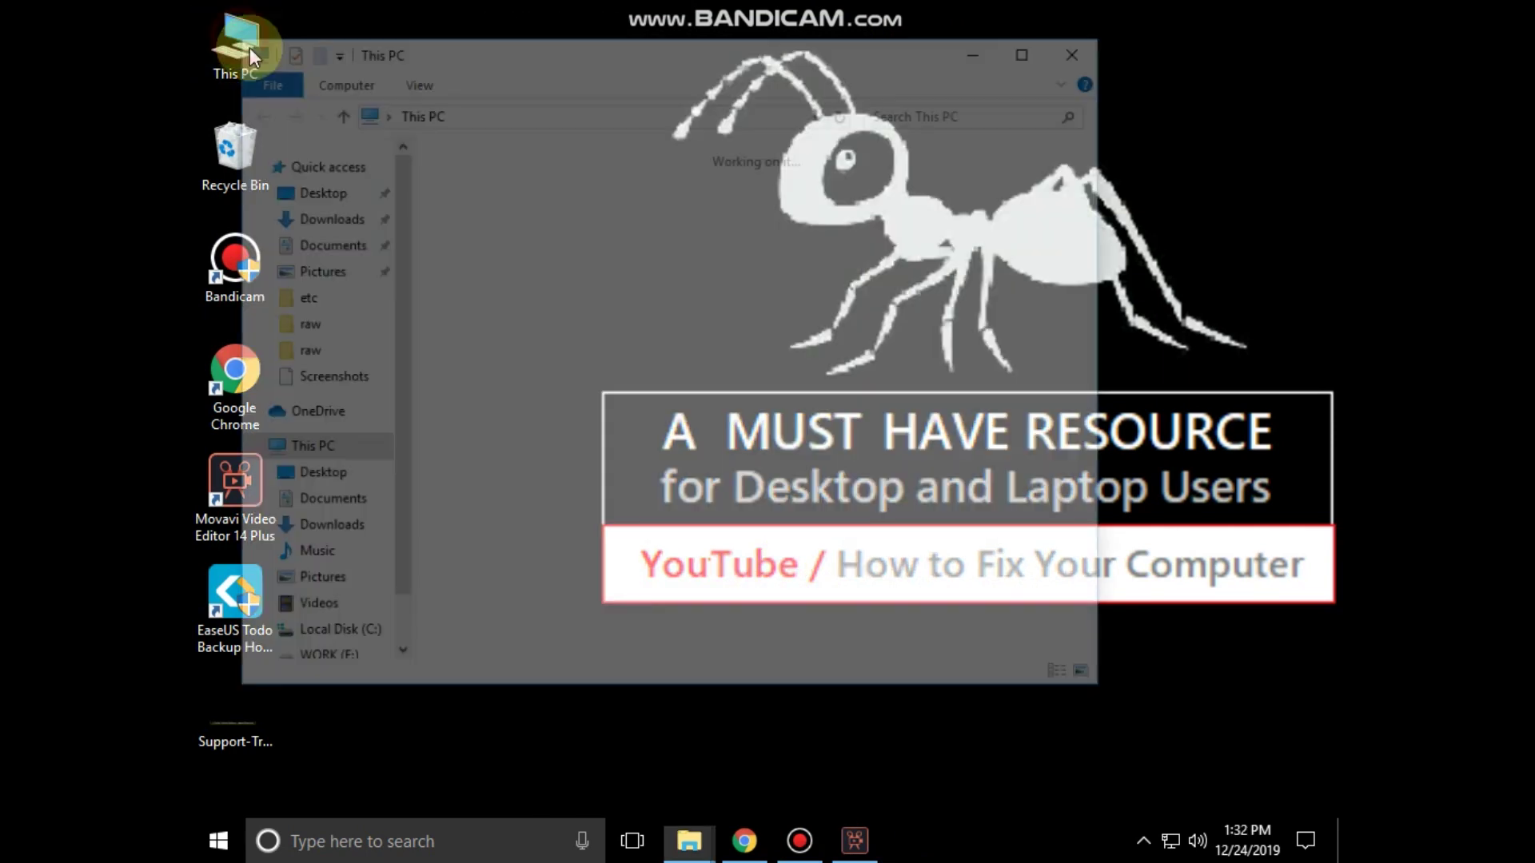
click(1033, 48)
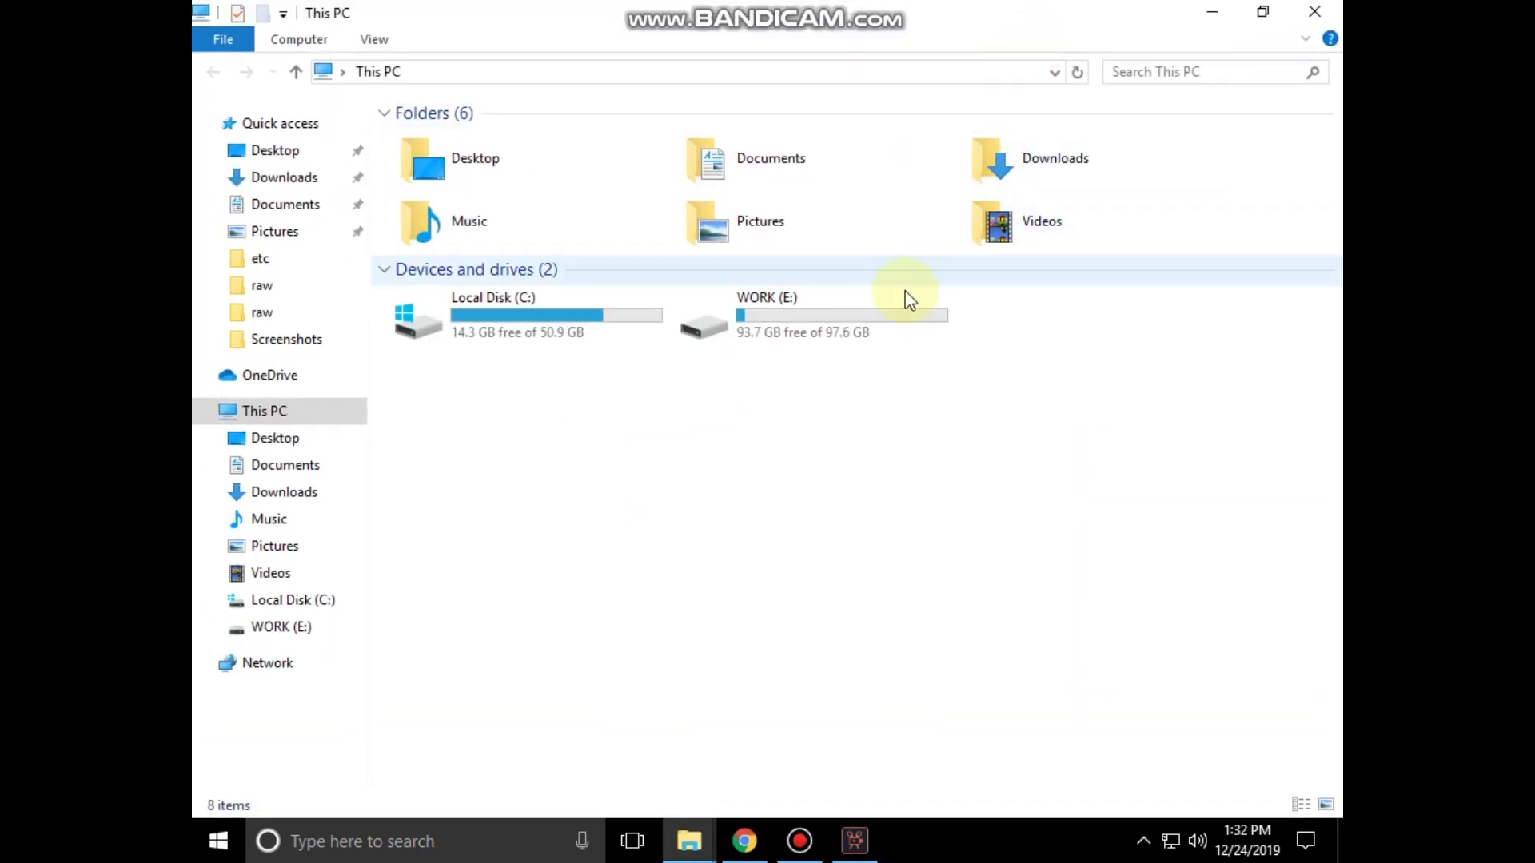
double_click(472, 327)
click(424, 137)
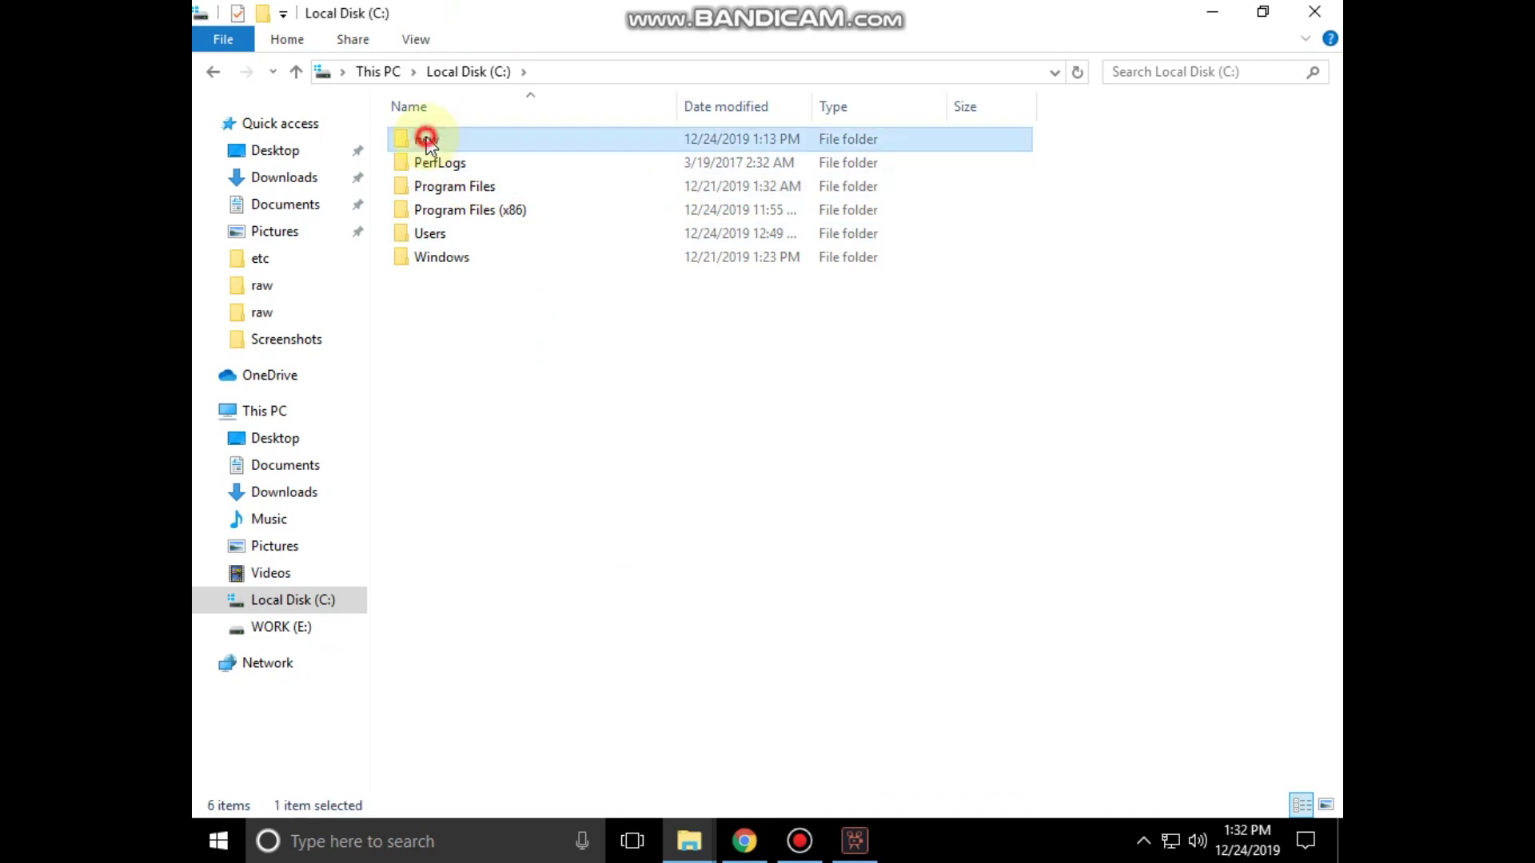
right_click(425, 138)
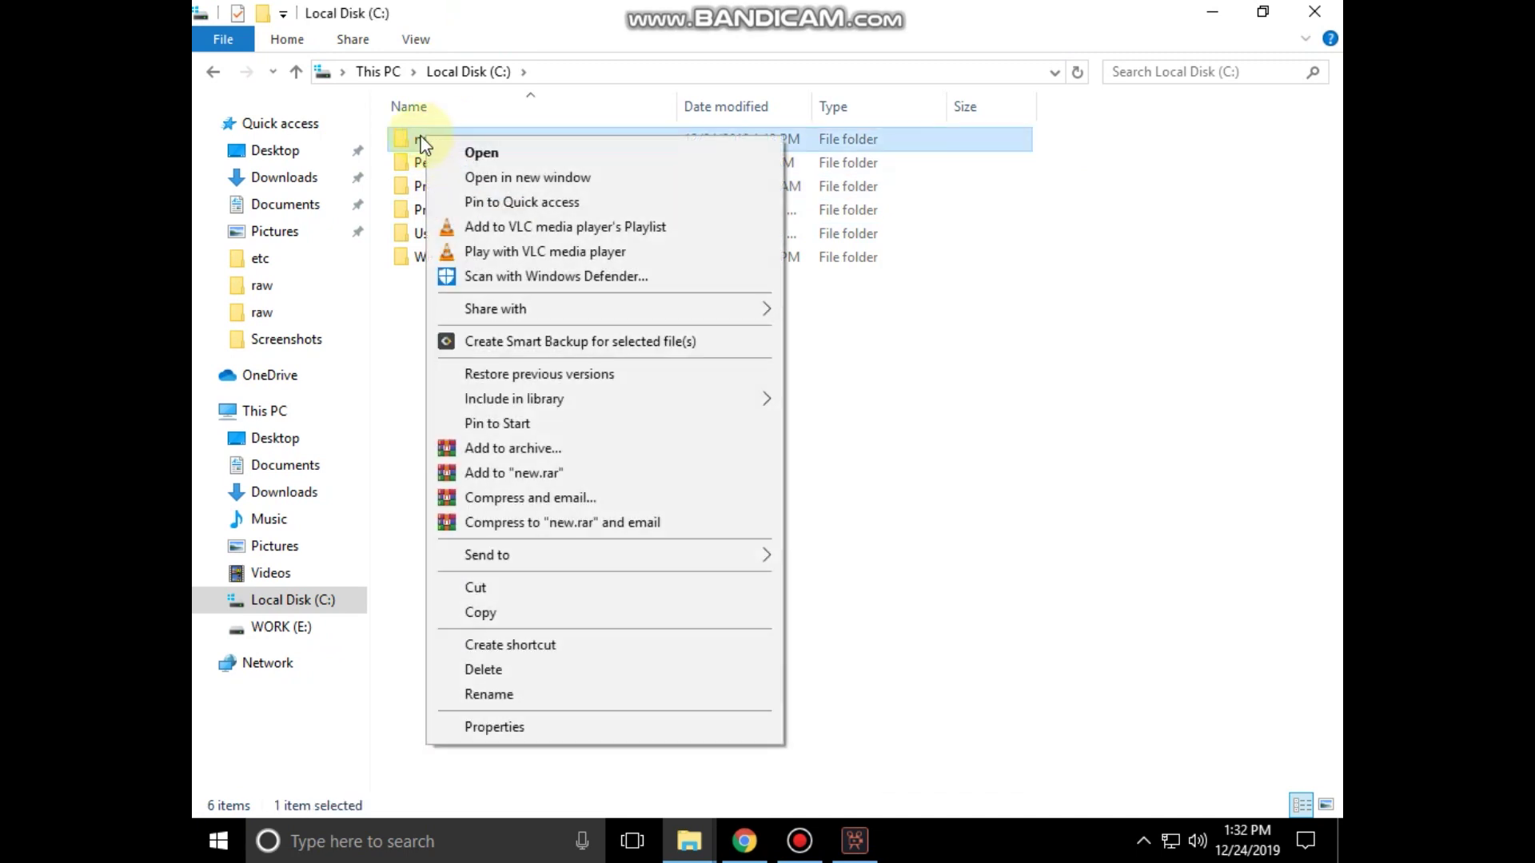
click(492, 728)
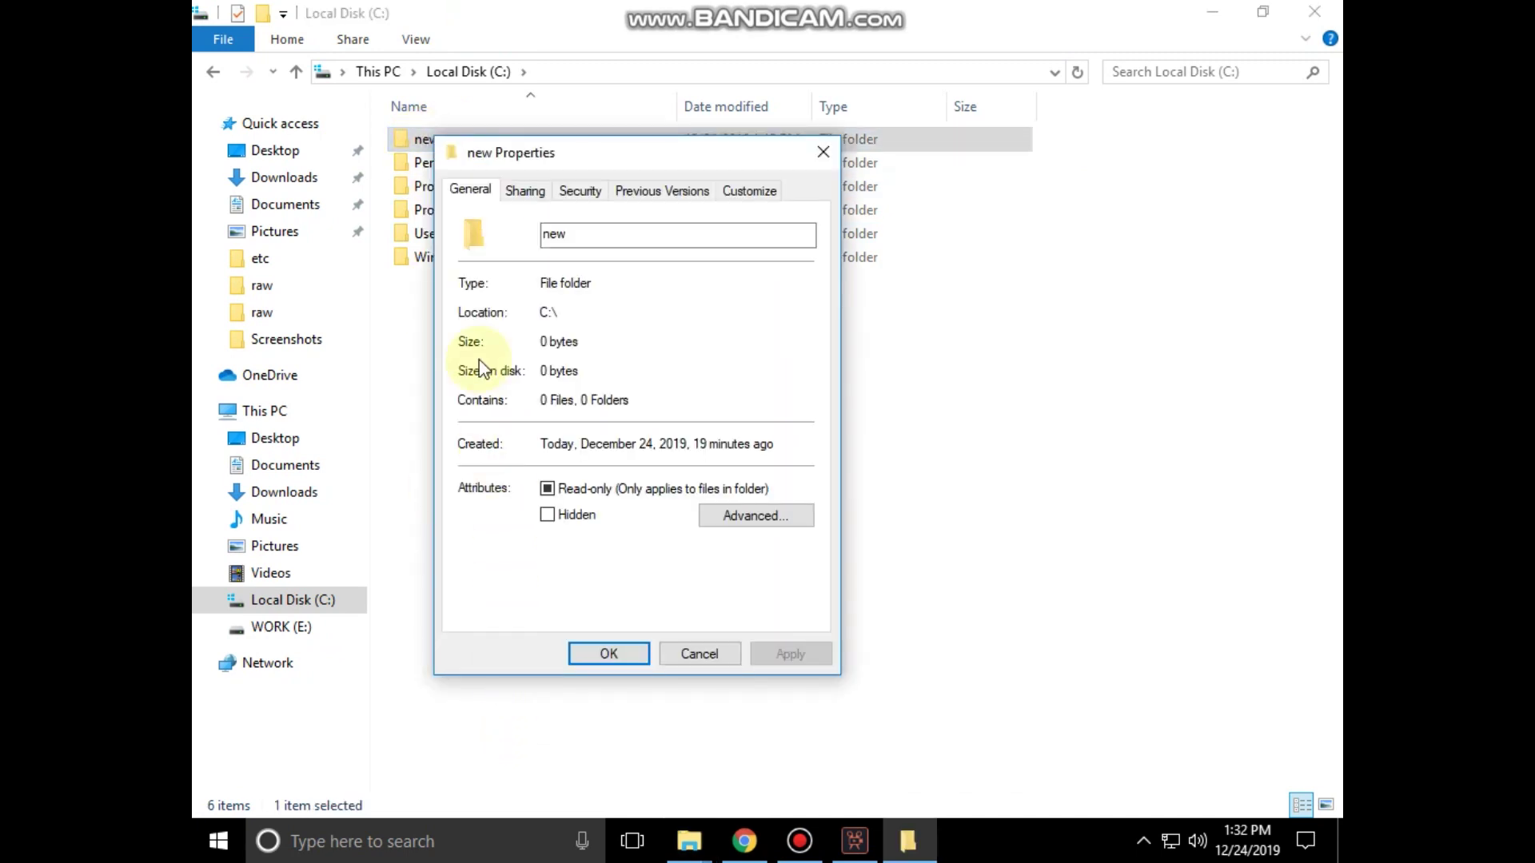
Allow Everyone Full control in the folder's security permissions and close the properties.
click(580, 190)
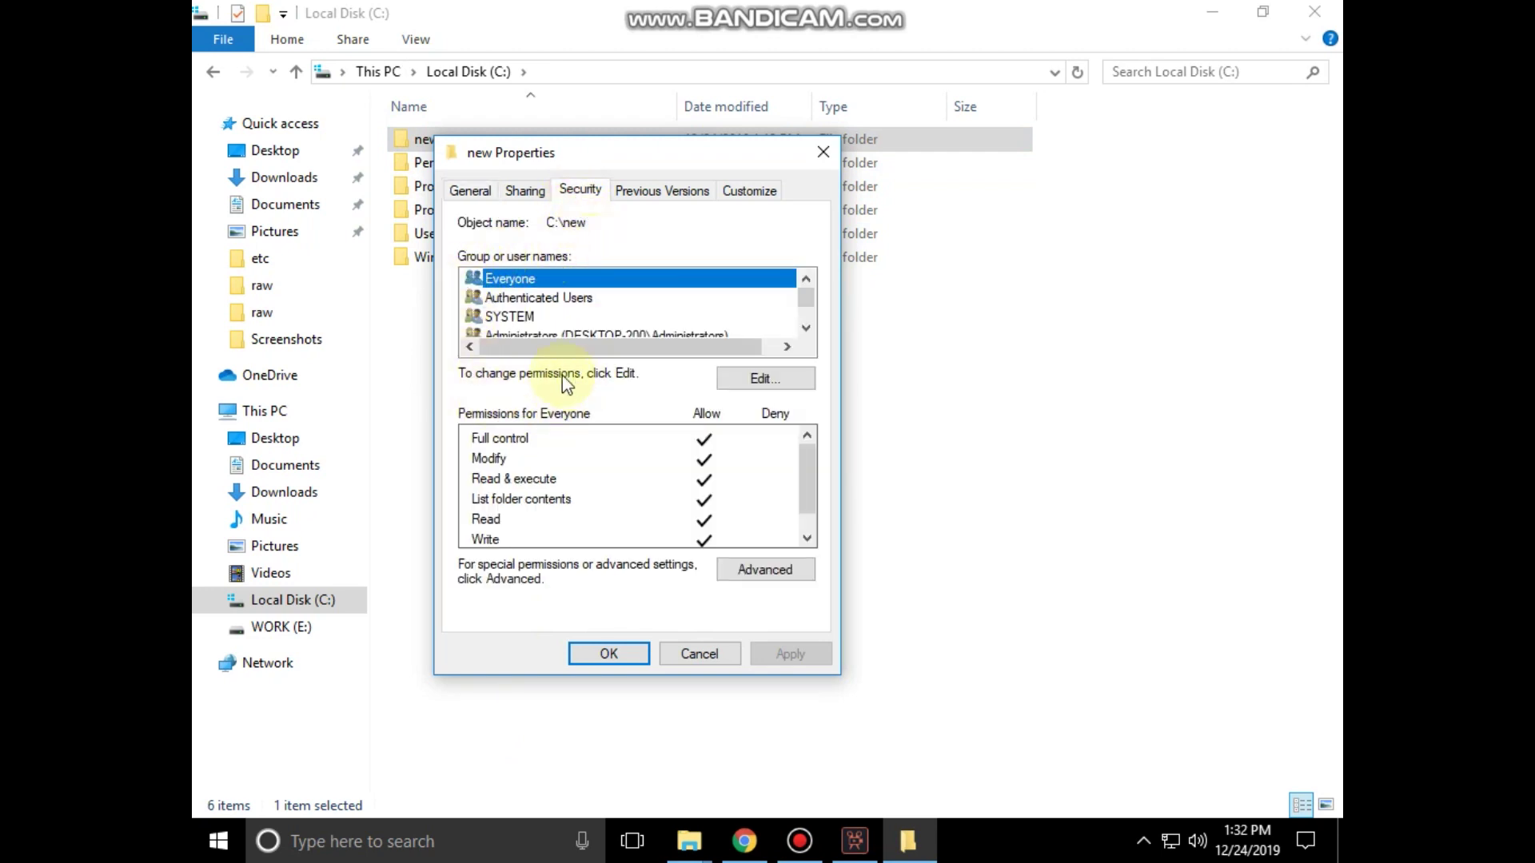
click(740, 382)
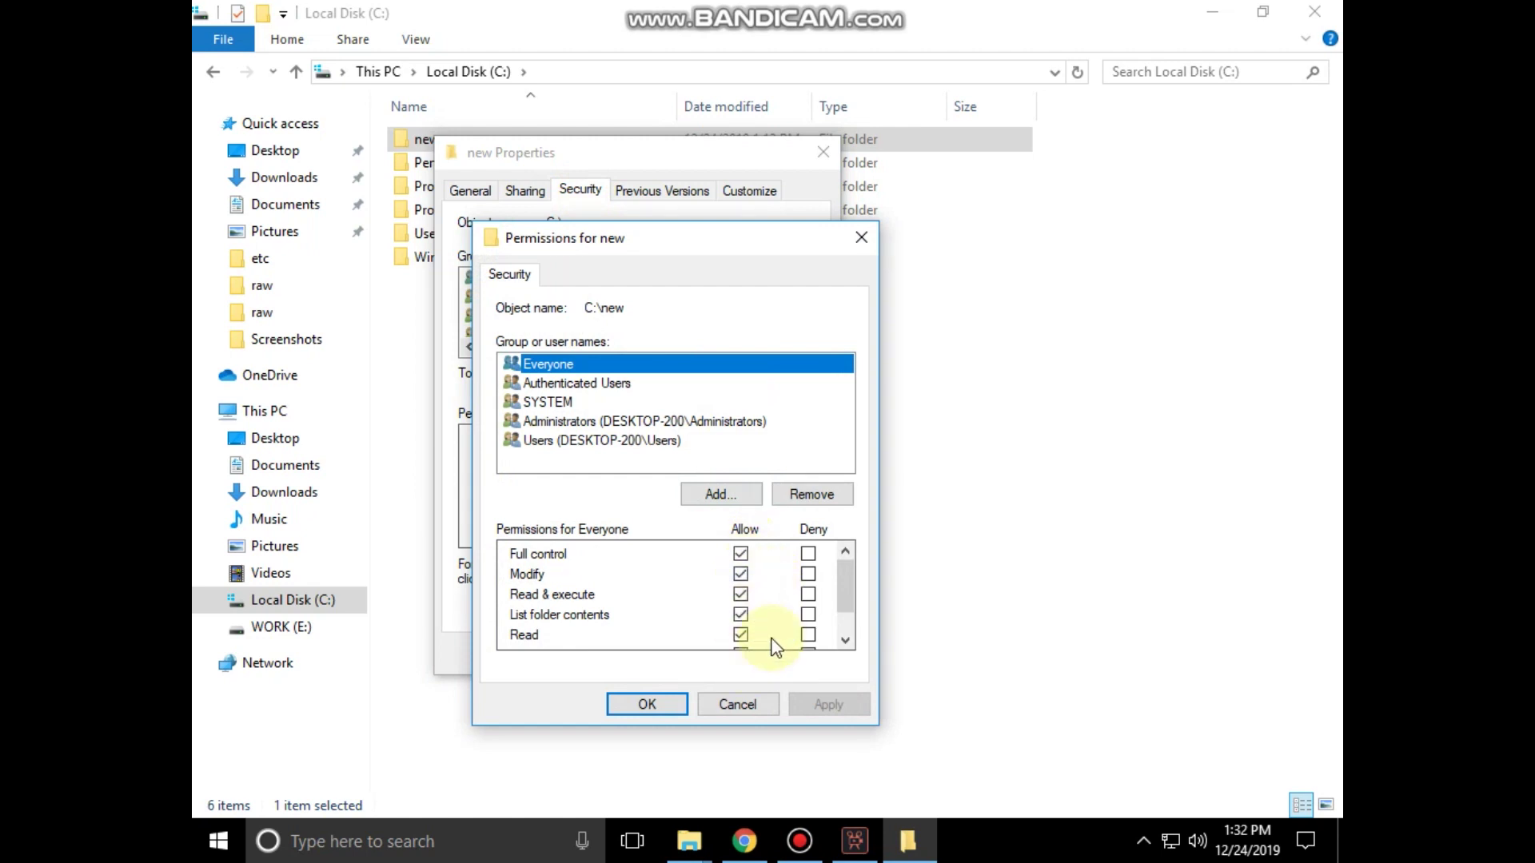
scroll(839, 586, down, 1)
scroll(847, 600, up, 1)
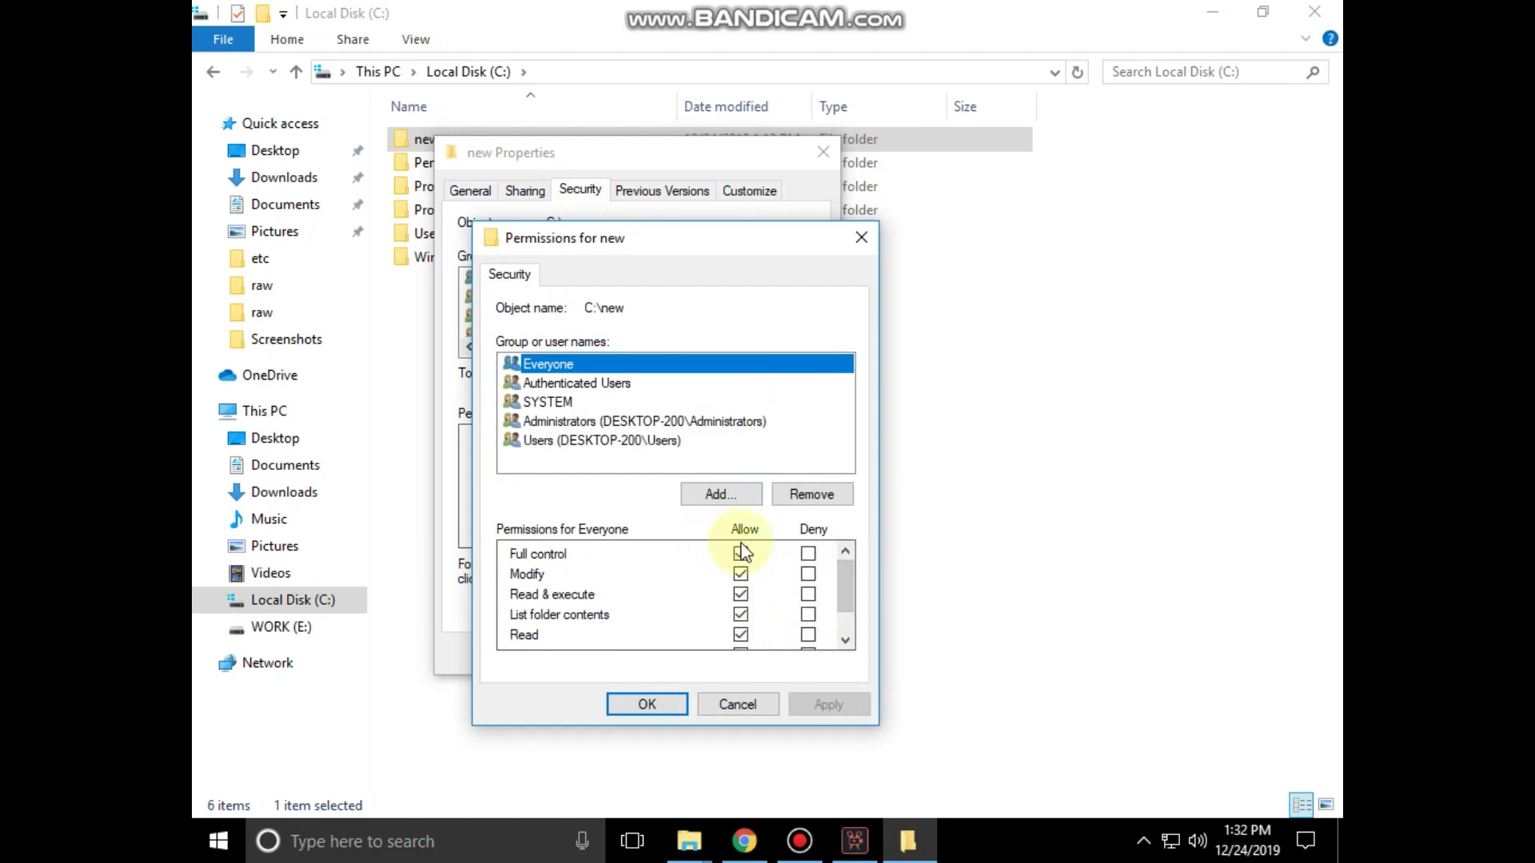
click(740, 560)
click(647, 704)
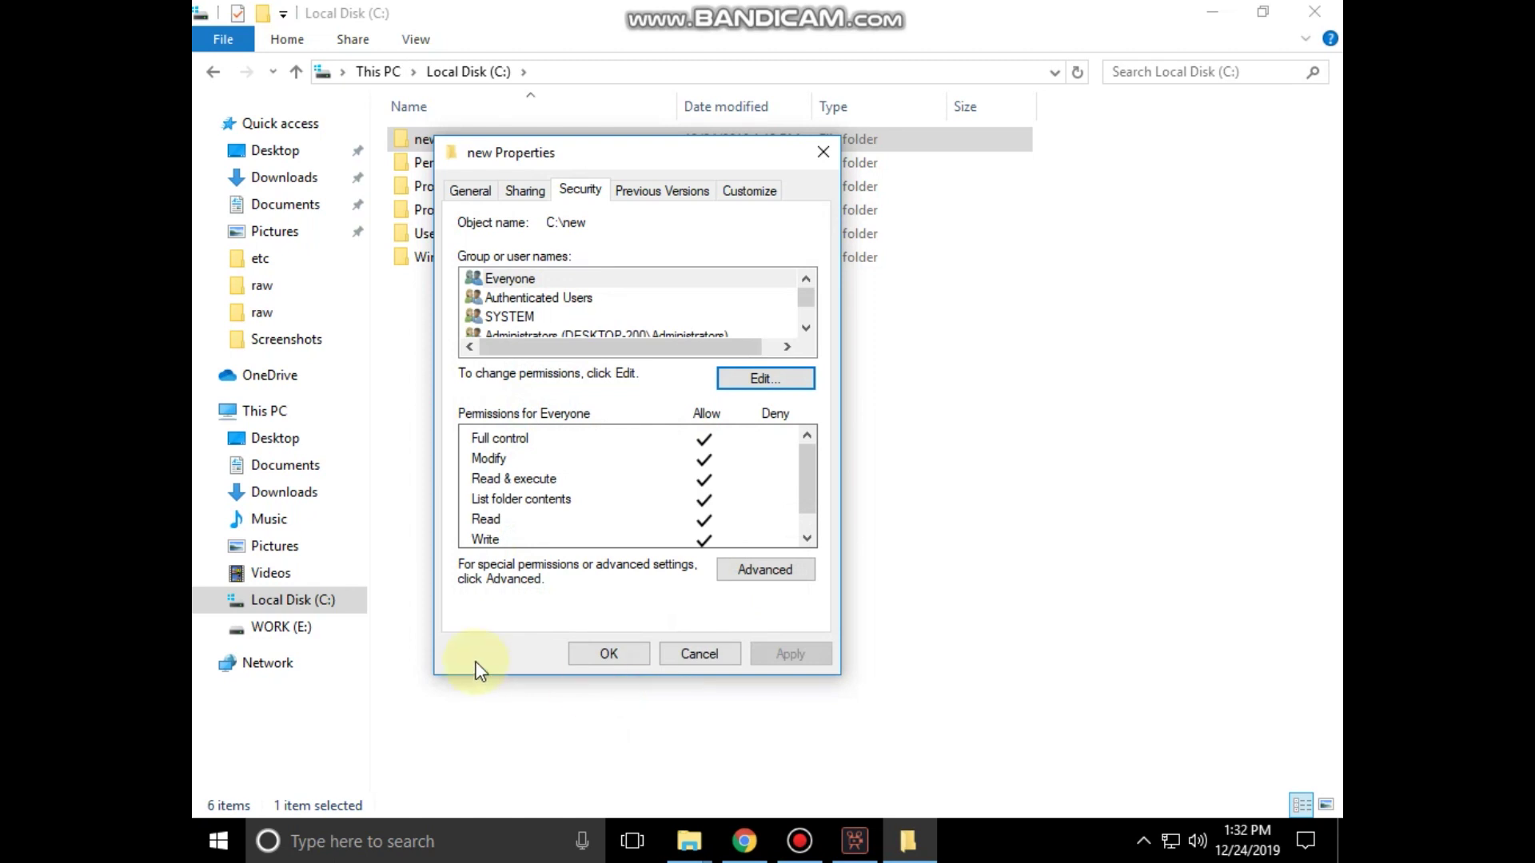
click(612, 657)
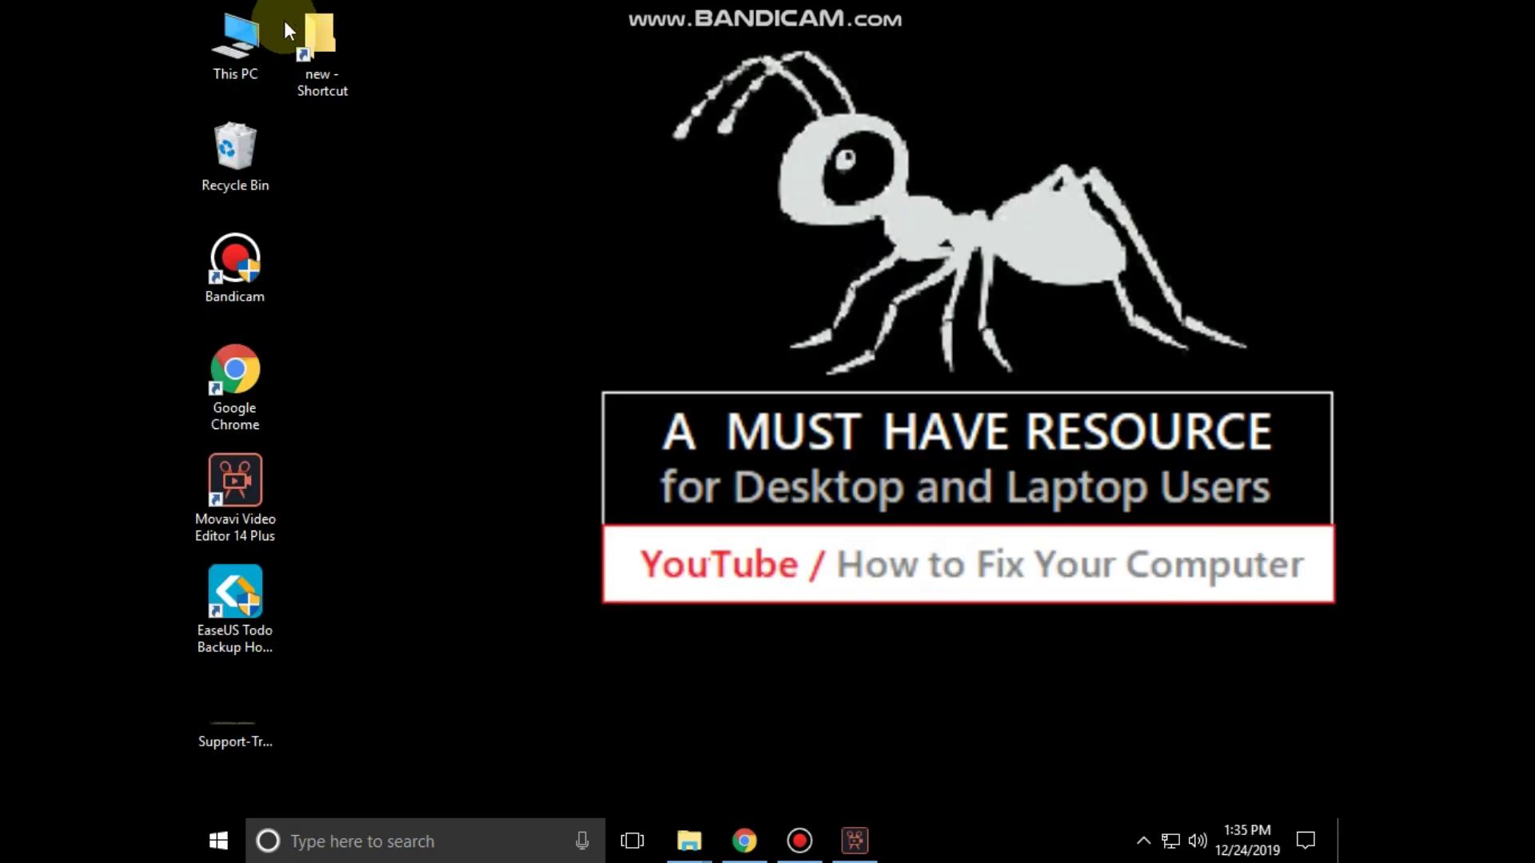
Open the Properties of the 'new - Shortcut' icon on the desktop.
right_click(316, 76)
click(377, 637)
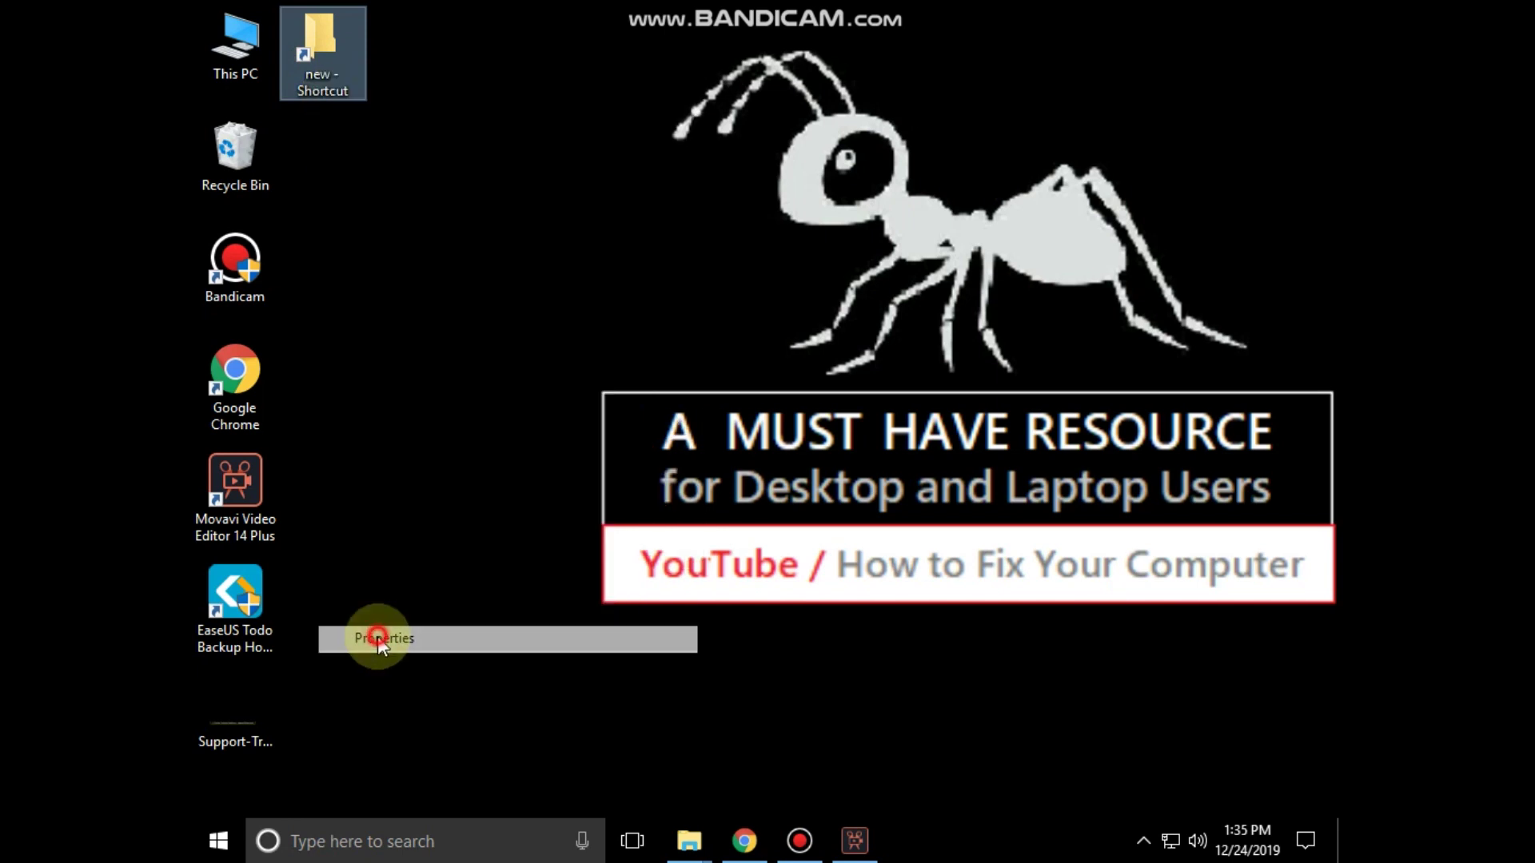